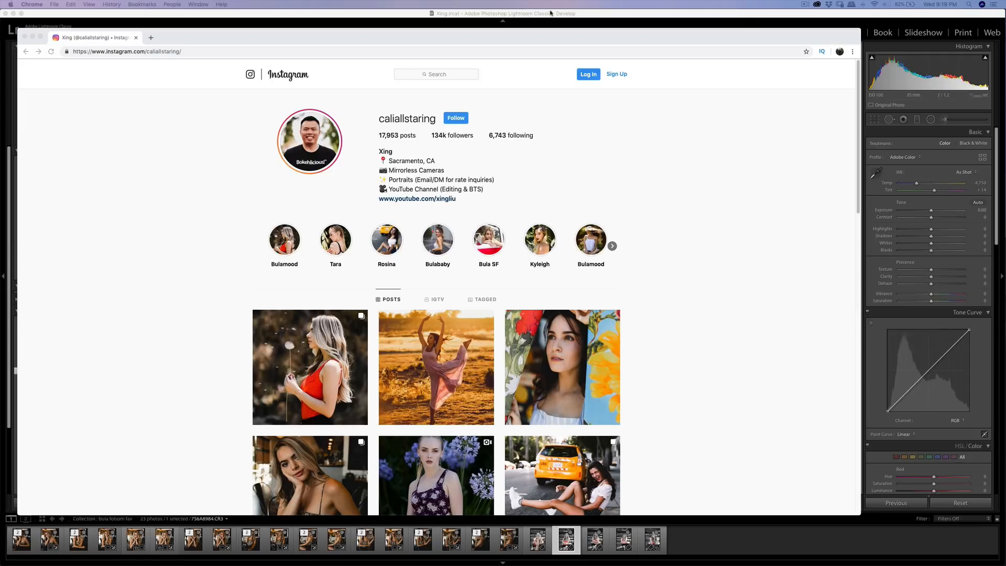
Browse the photo posts on the Instagram profile, shrink the browser window, and clear it away to return to Lightroom Classic.
left_click(387, 138)
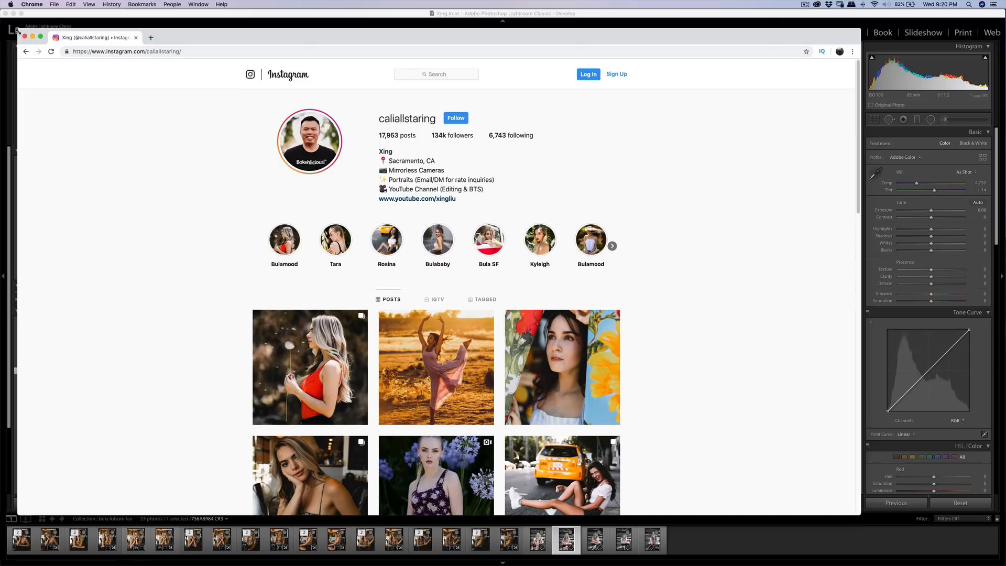
left_click_drag(18, 30, 109, 104)
scroll(224, 235, "down", 10)
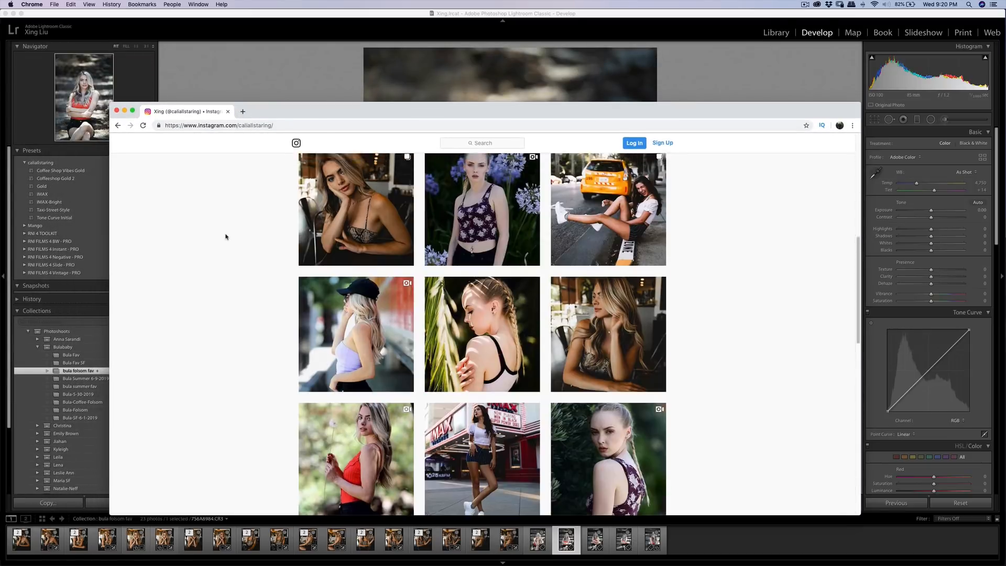
scroll(225, 234, "up", 10)
double_click(391, 111)
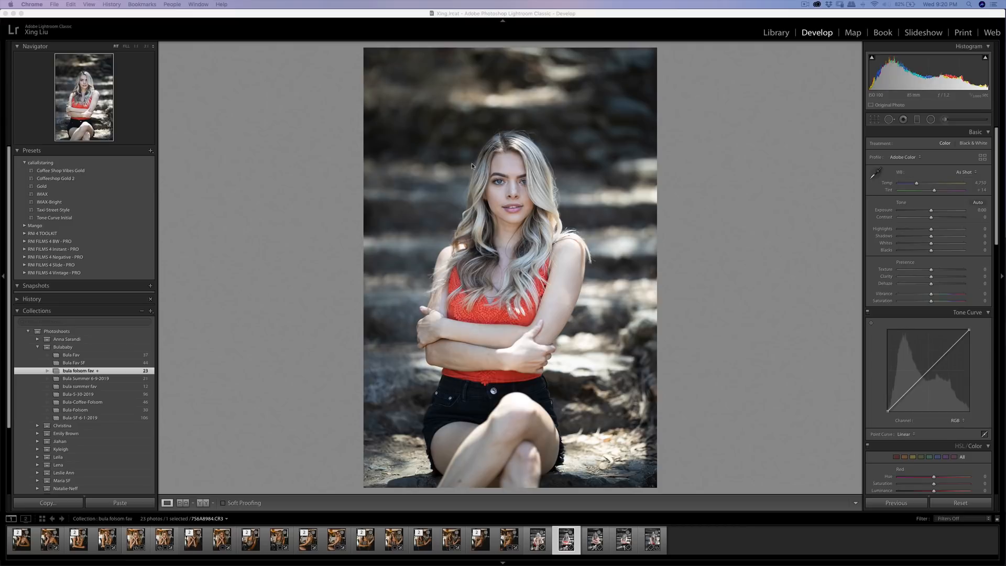
Examine the face, eyes and hair of portrait 756A8984 up close, and return to the full photo view.
left_click(503, 186)
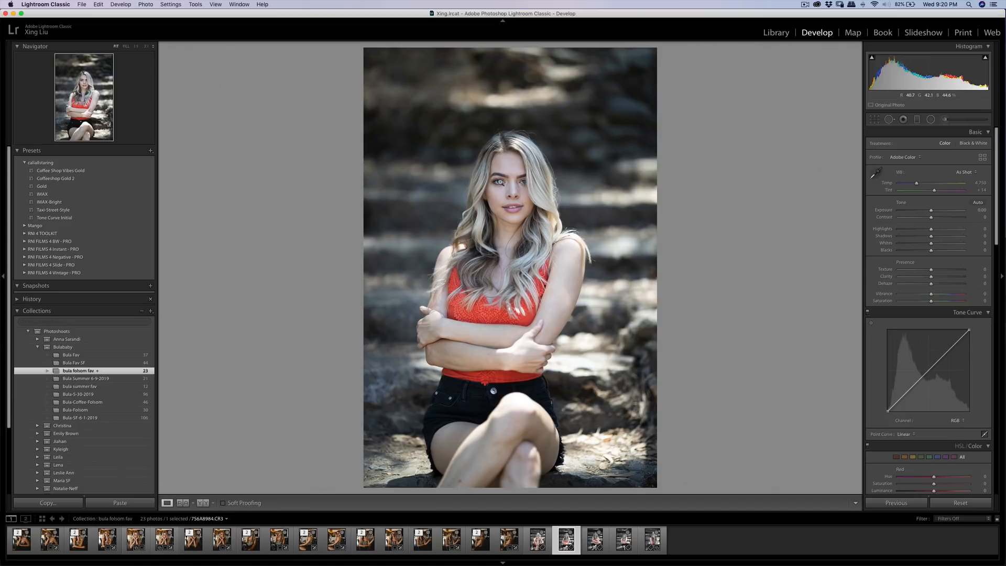
left_click(498, 182)
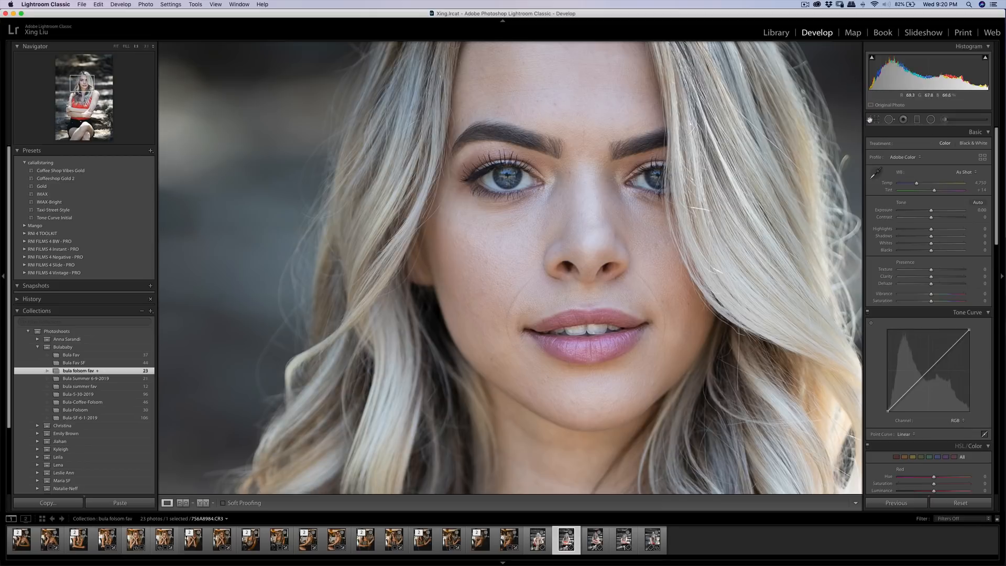
left_click_drag(689, 200, 662, 212)
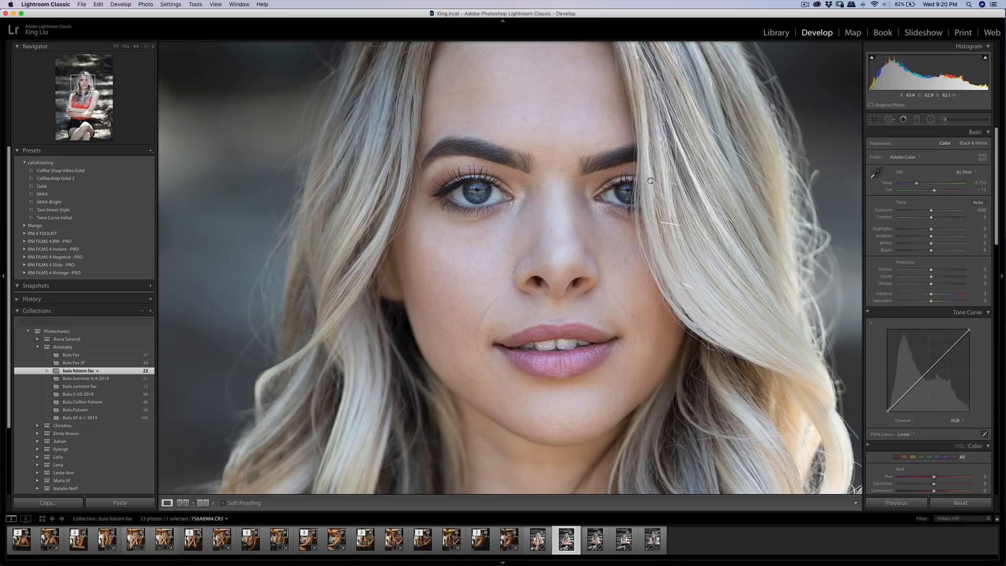
left_click_drag(517, 187, 409, 237)
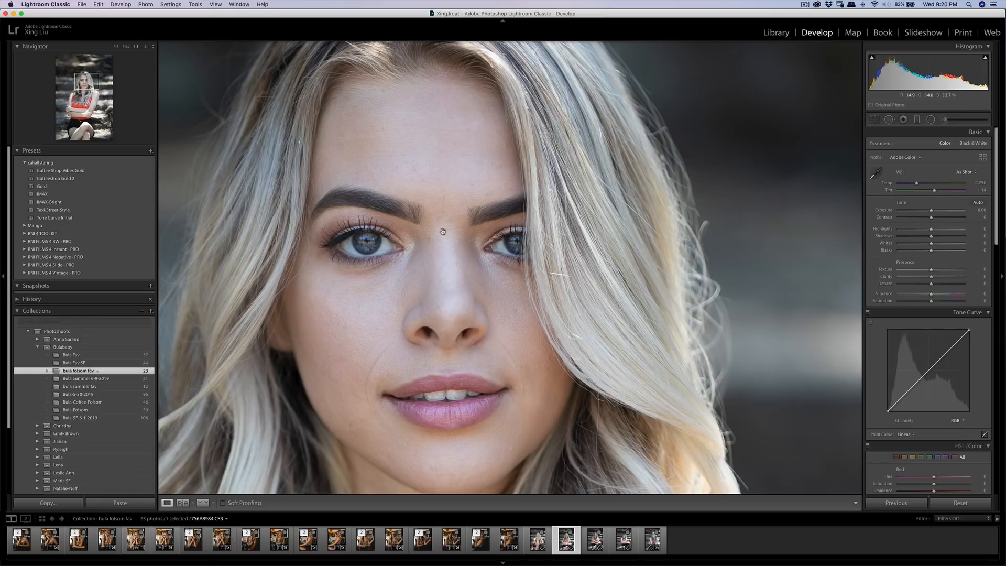
left_click_drag(459, 253, 498, 200)
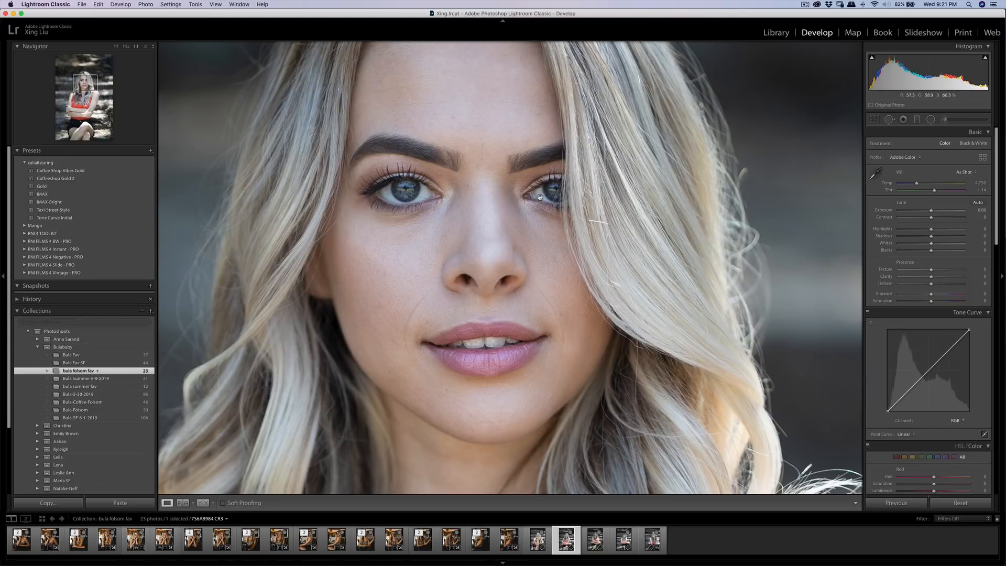
left_click(558, 224)
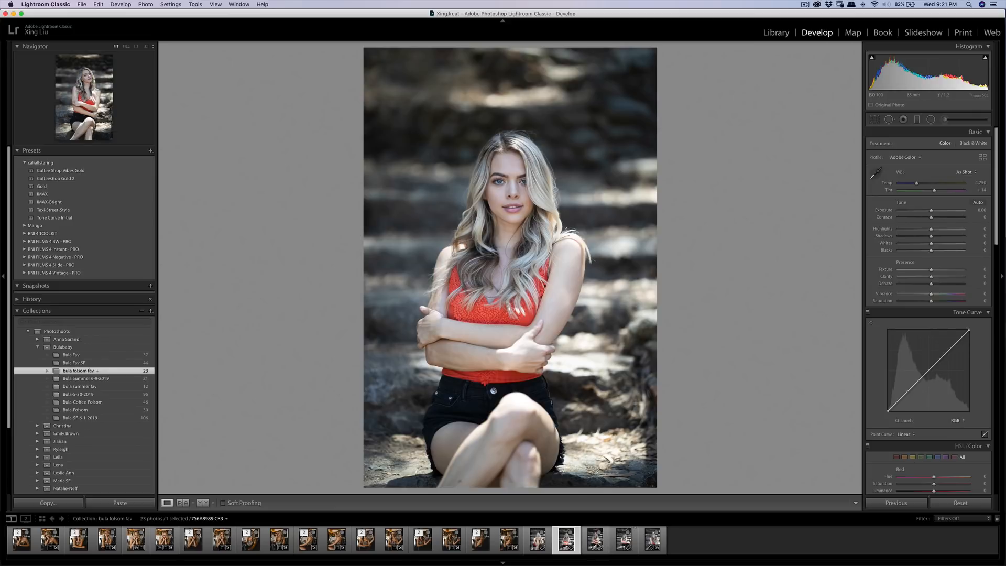
Compare photos 756A8989 and 756A8996 from the same shoot, examining the face in 756A8996 at close range.
left_click(597, 544)
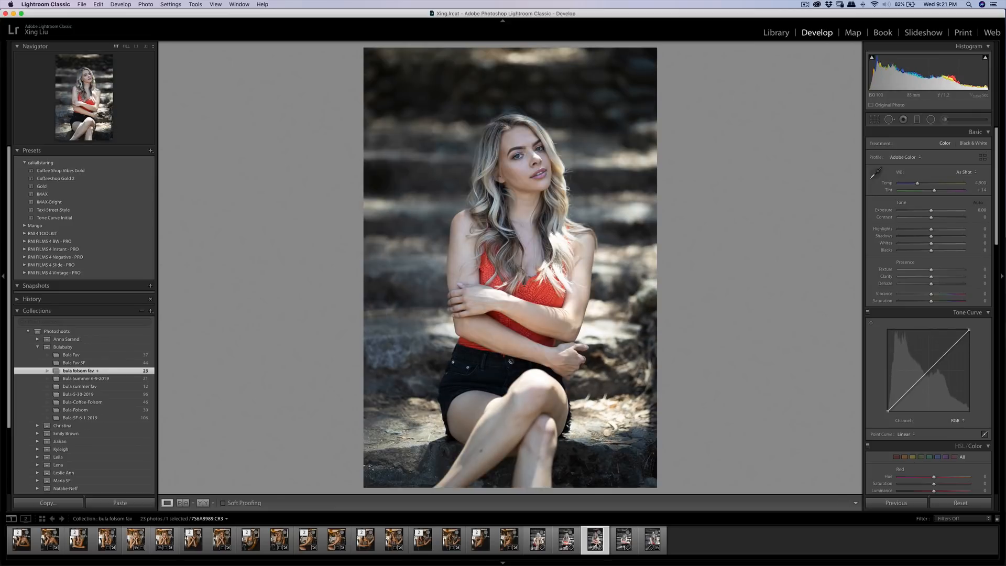
left_click(620, 545)
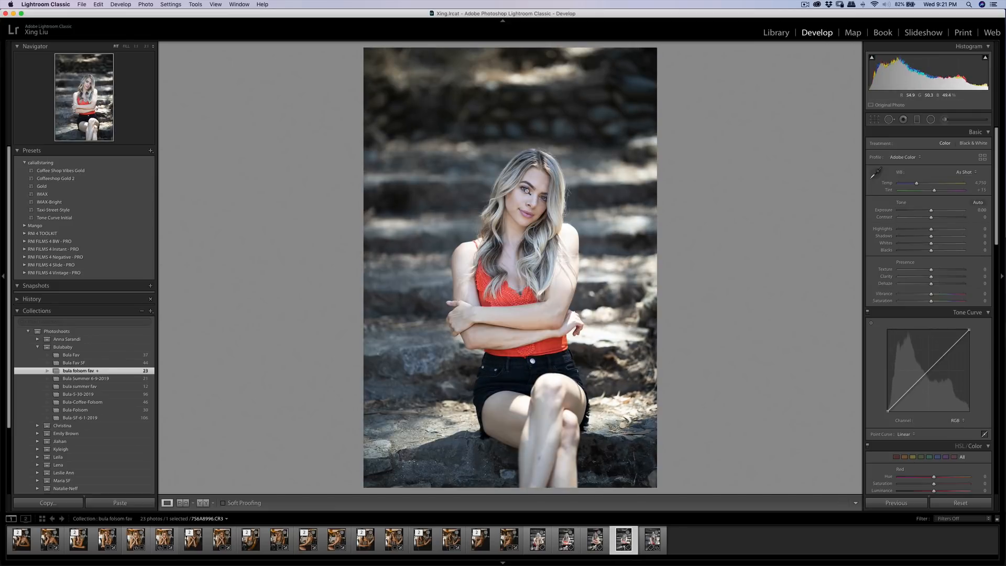
left_click(534, 195)
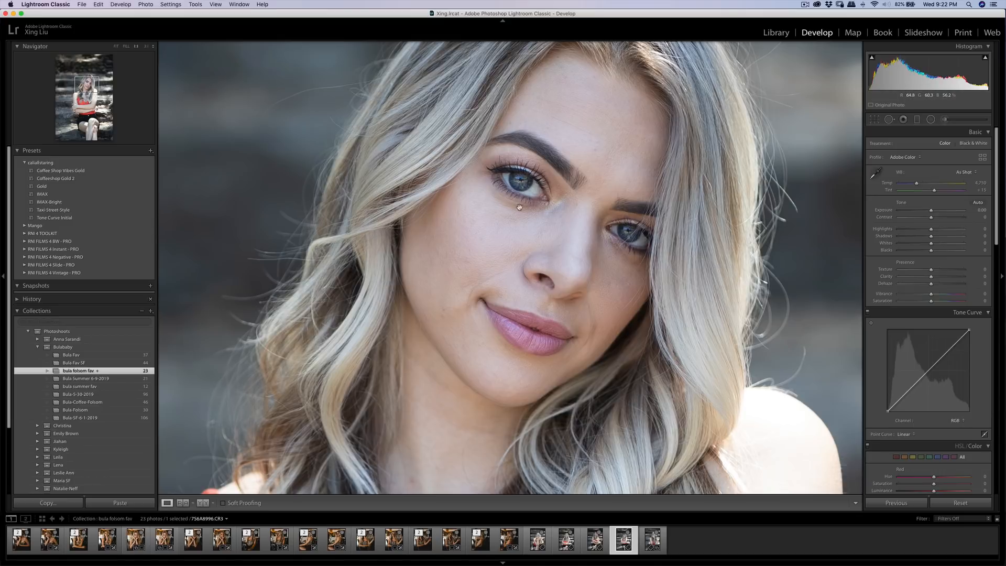
left_click(552, 193)
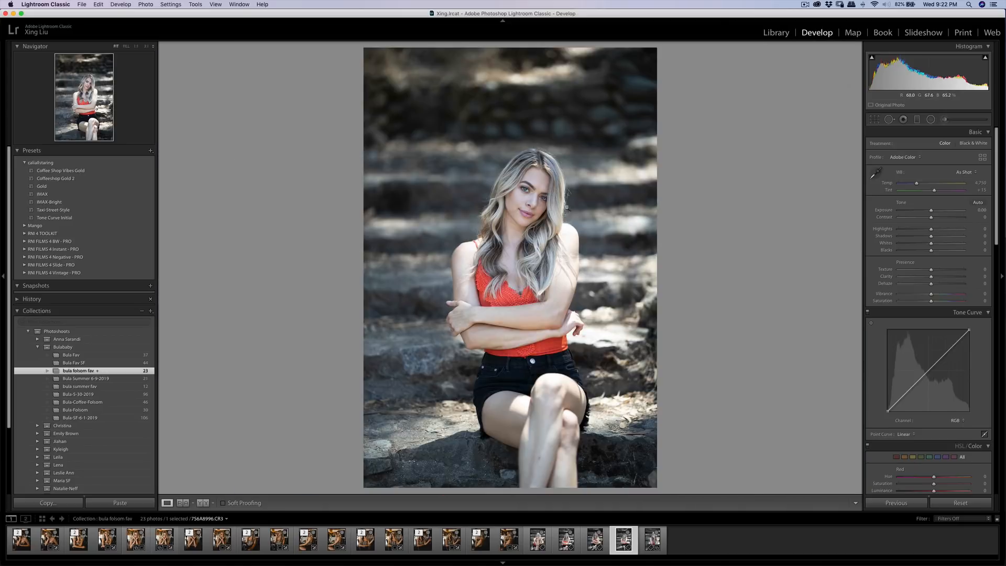
Select photo 756A8973 for editing and examine the sharpness and skin tones of the face up close.
left_click(546, 541)
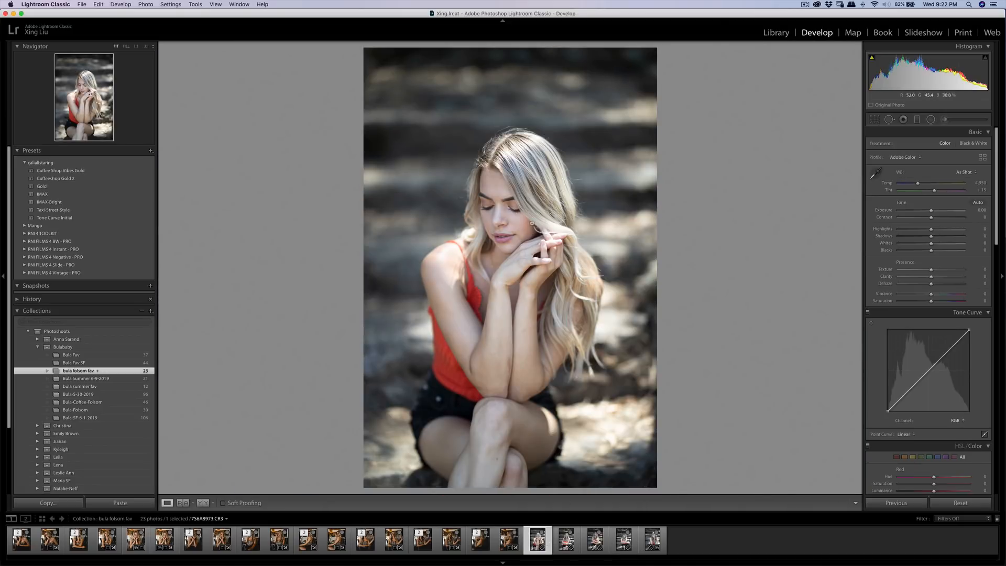
left_click(514, 209)
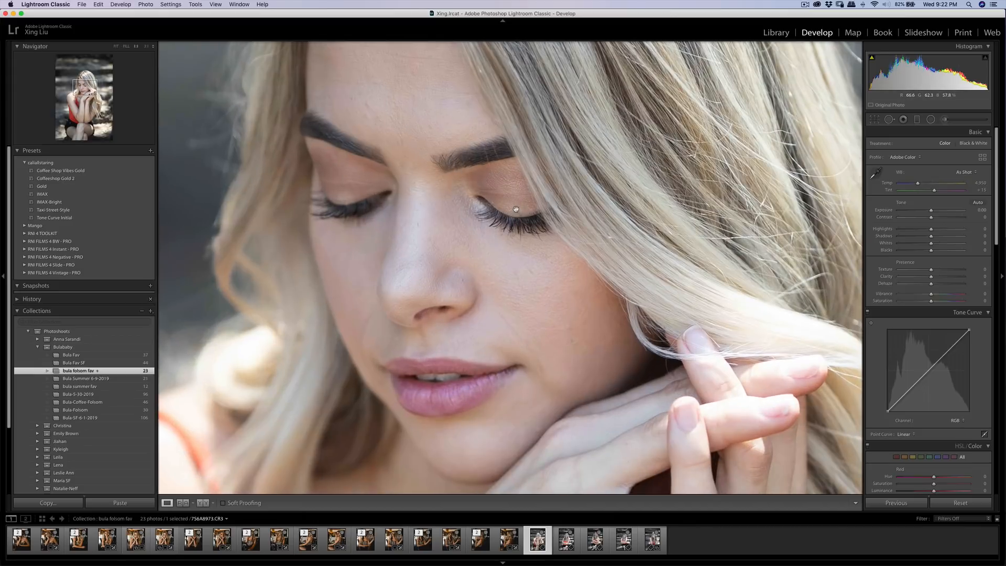
left_click_drag(519, 209, 476, 229)
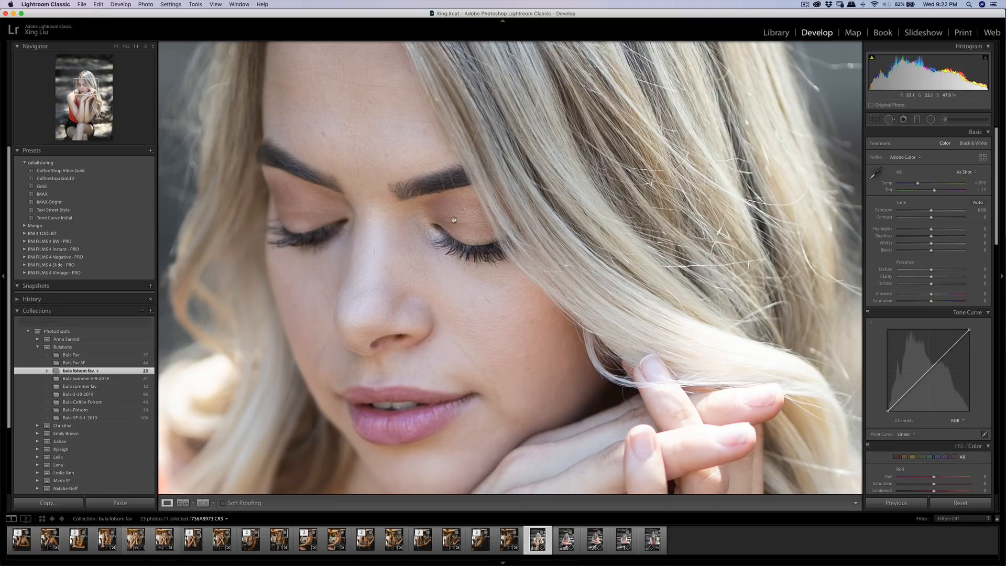
left_click(487, 268)
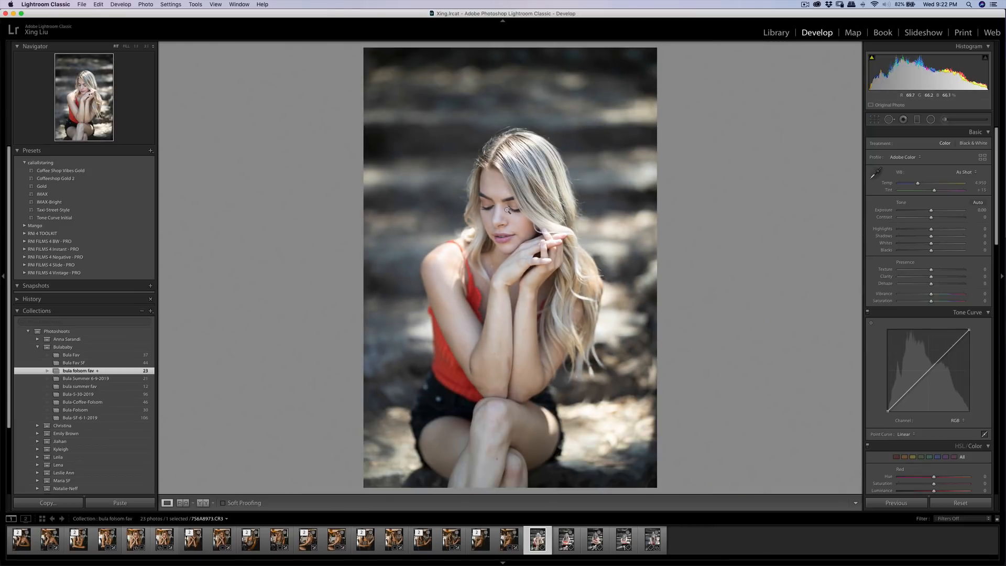
left_click(506, 206)
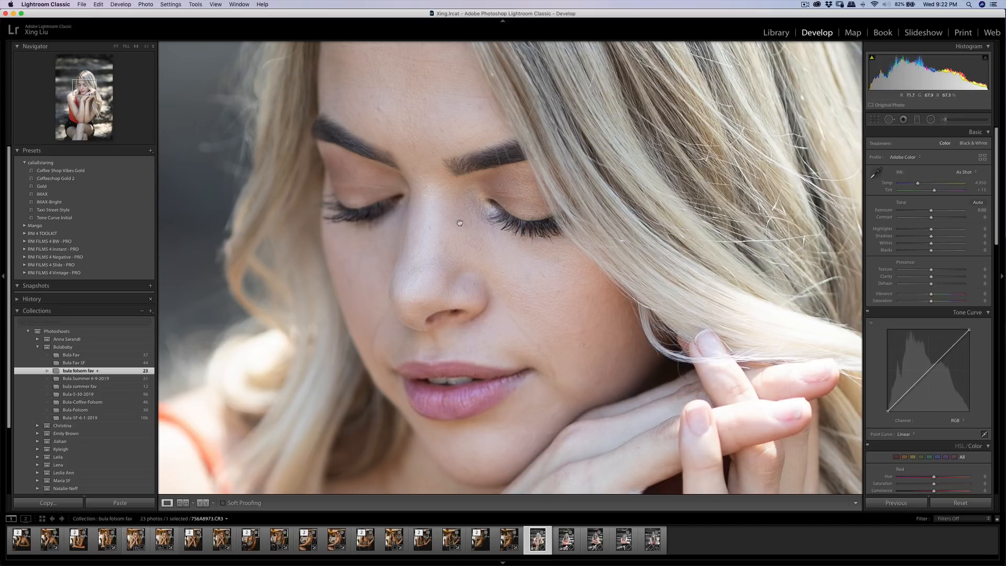
left_click(541, 207)
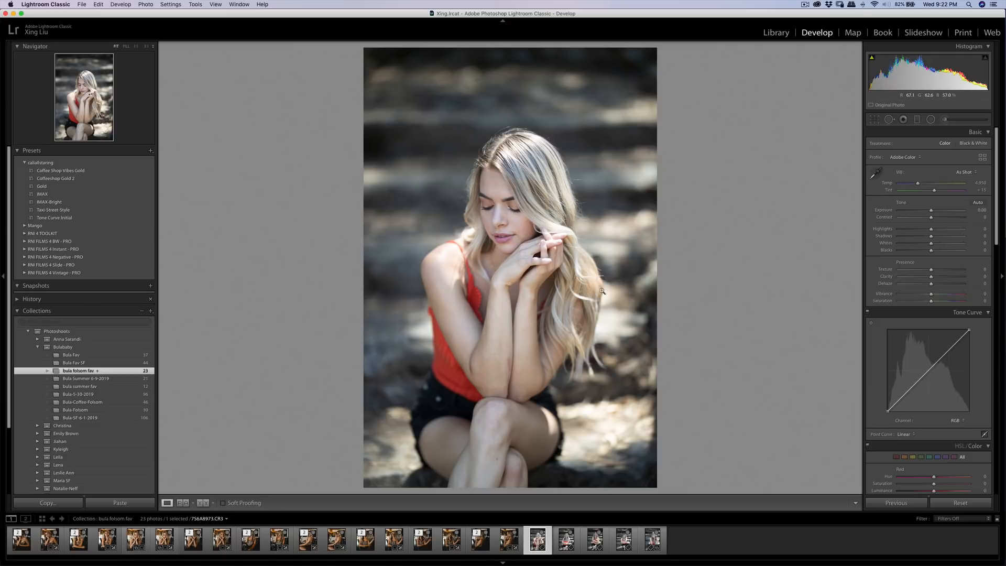
left_click(518, 215)
left_click(508, 203)
Try the Auto, Daylight, Shade and Cloudy white balance presets on the selected portrait.
left_click(967, 173)
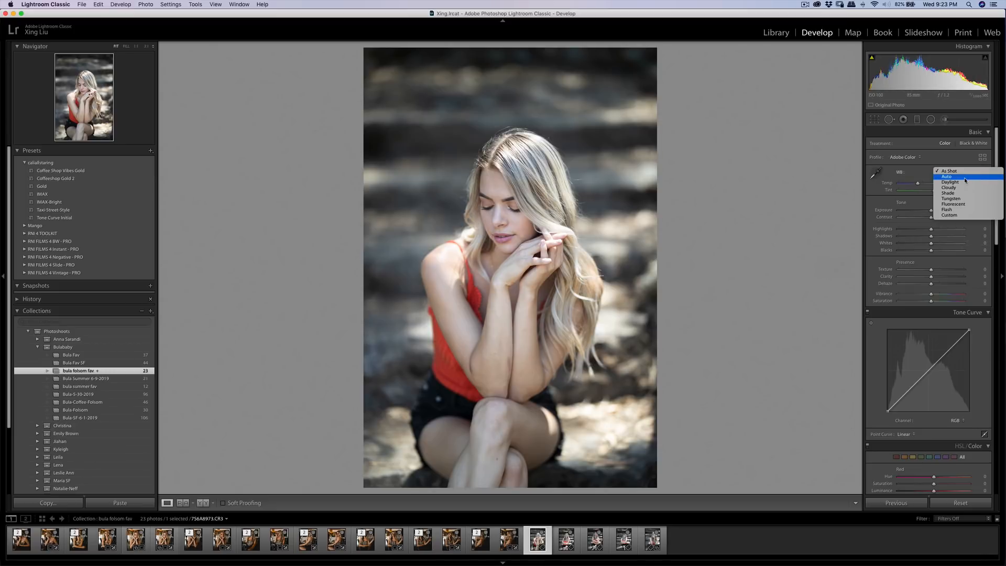
left_click(967, 180)
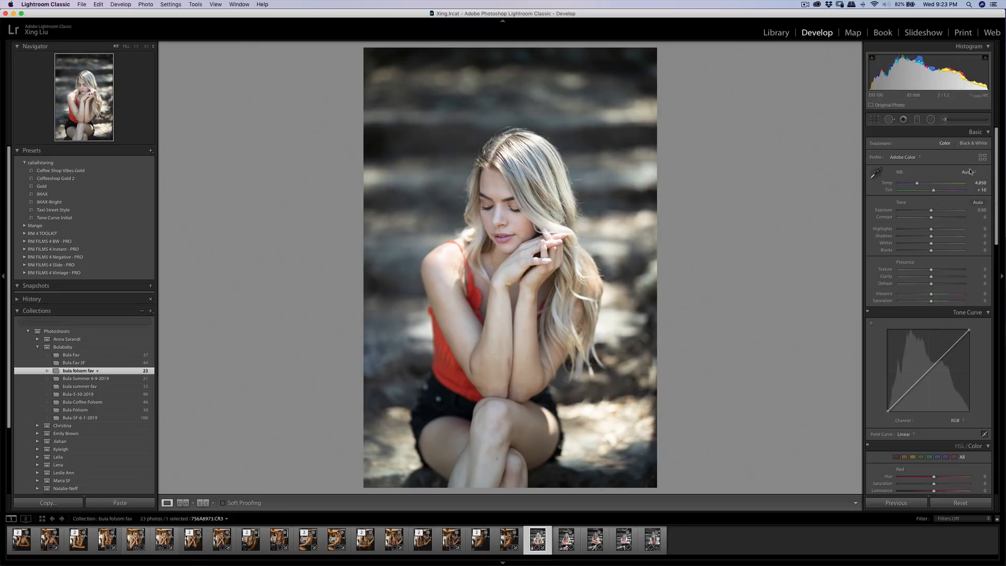
left_click(968, 172)
left_click(967, 177)
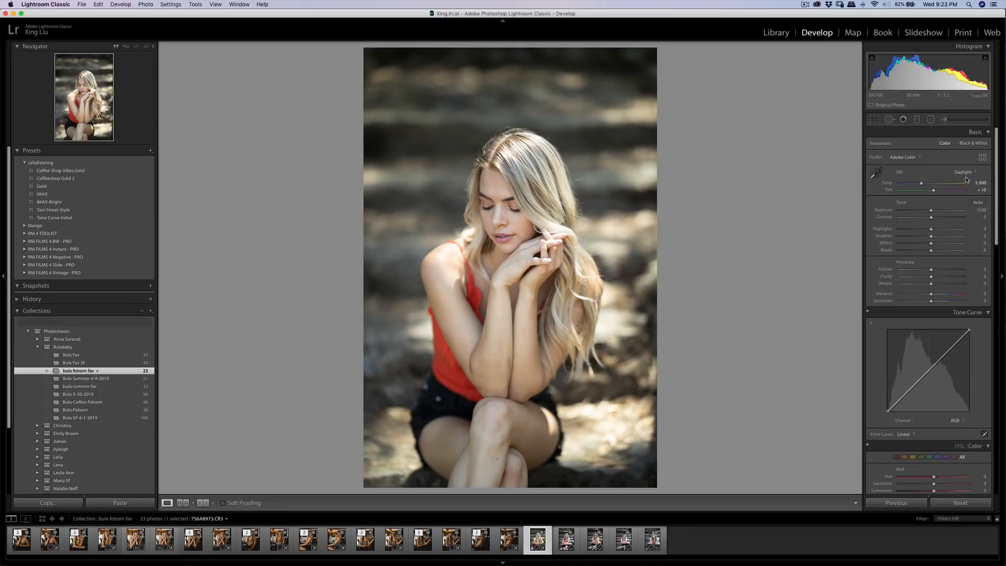
left_click(963, 174)
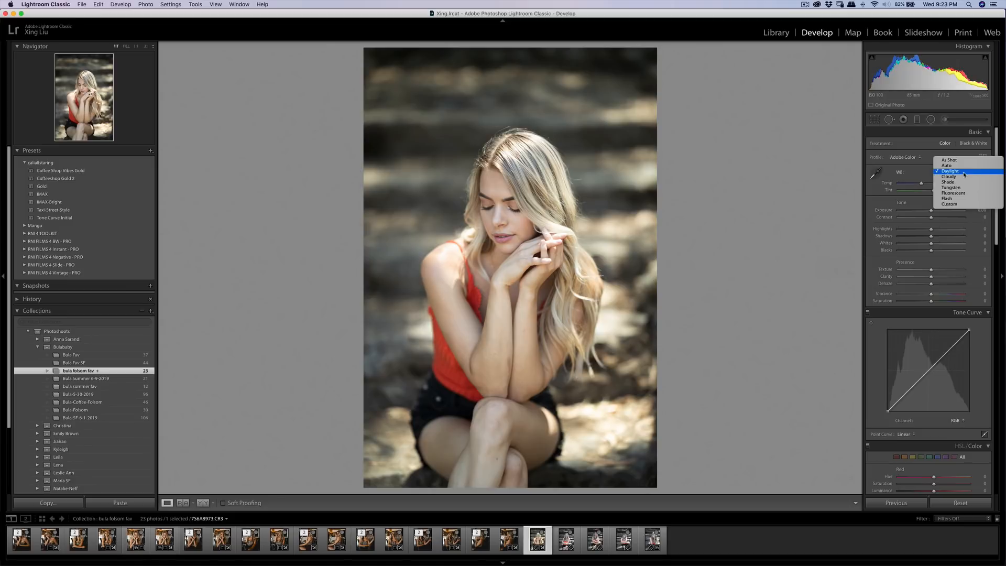
left_click(964, 186)
left_click(964, 174)
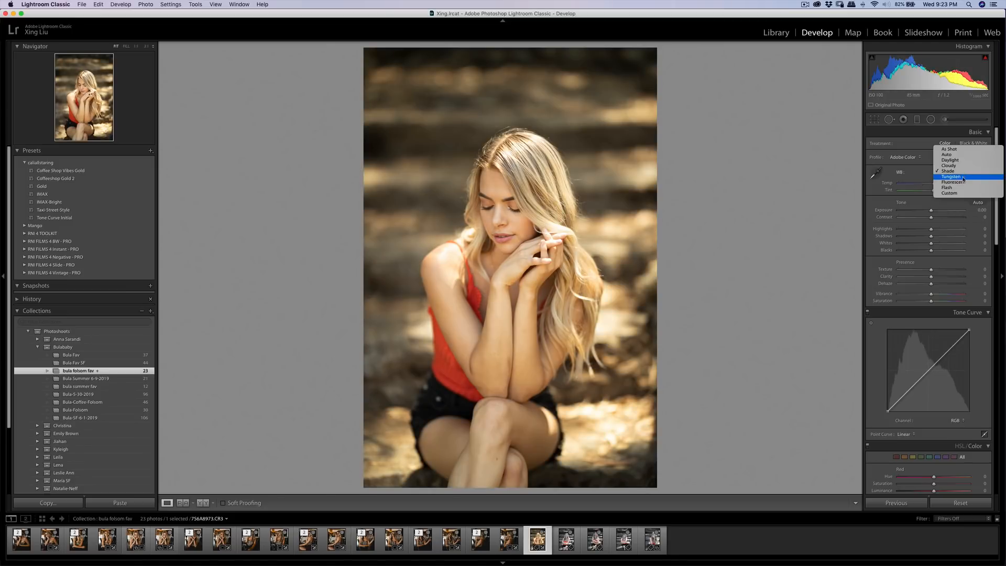
left_click(963, 169)
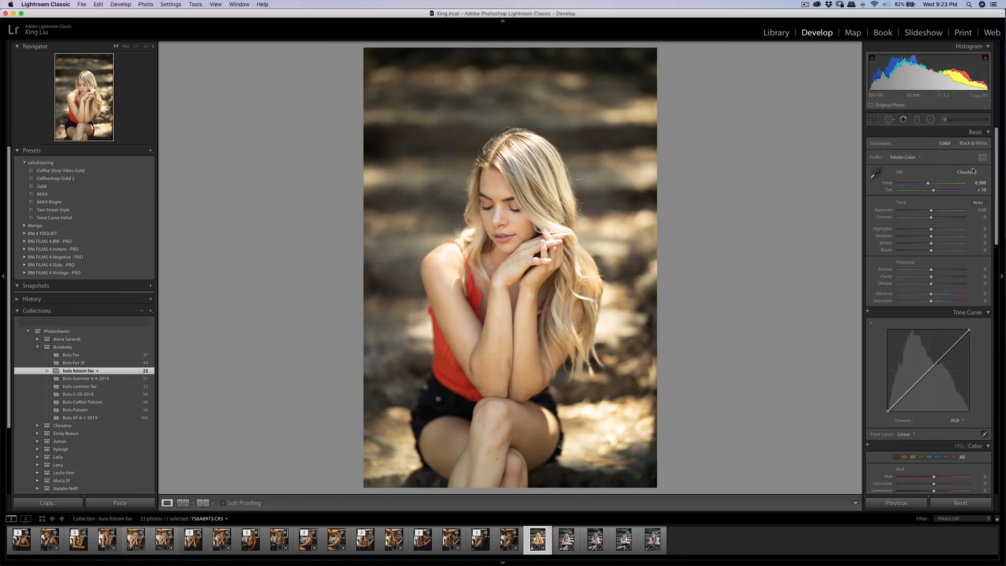
Try the Tungsten, Fluorescent, Flash and Custom white balance presets, and restore the portrait's white balance to As Shot.
left_click(972, 170)
left_click(967, 181)
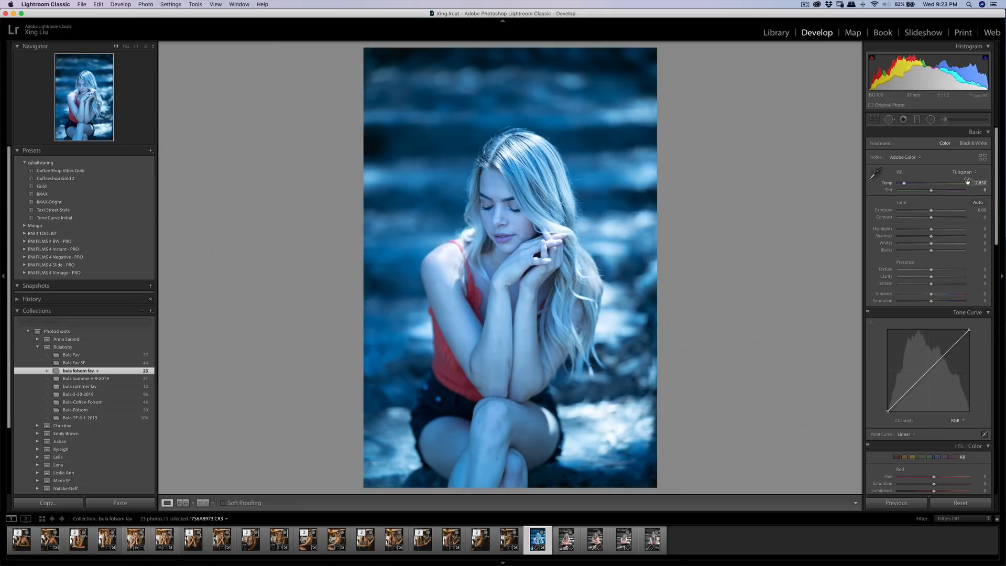
left_click(966, 176)
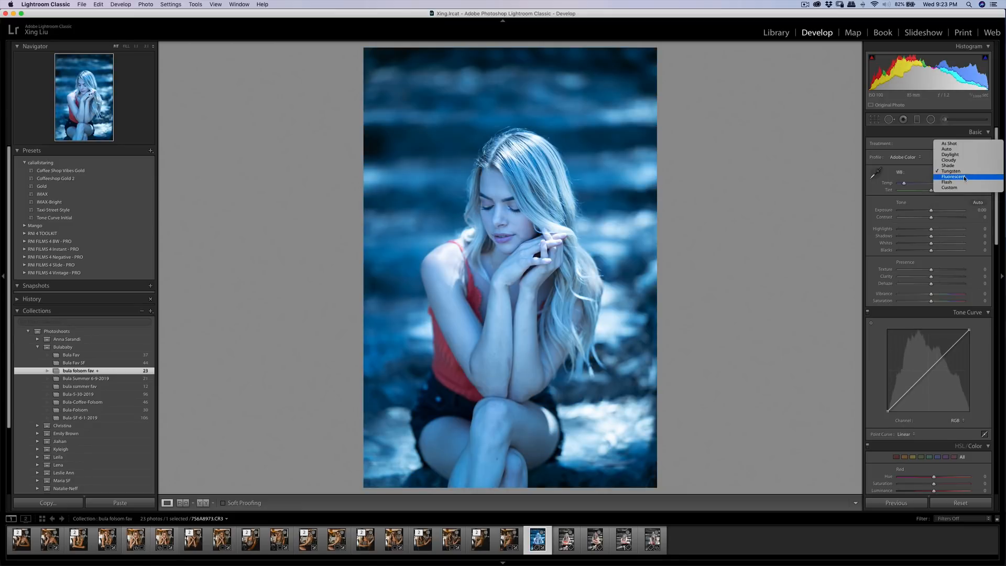
left_click(964, 177)
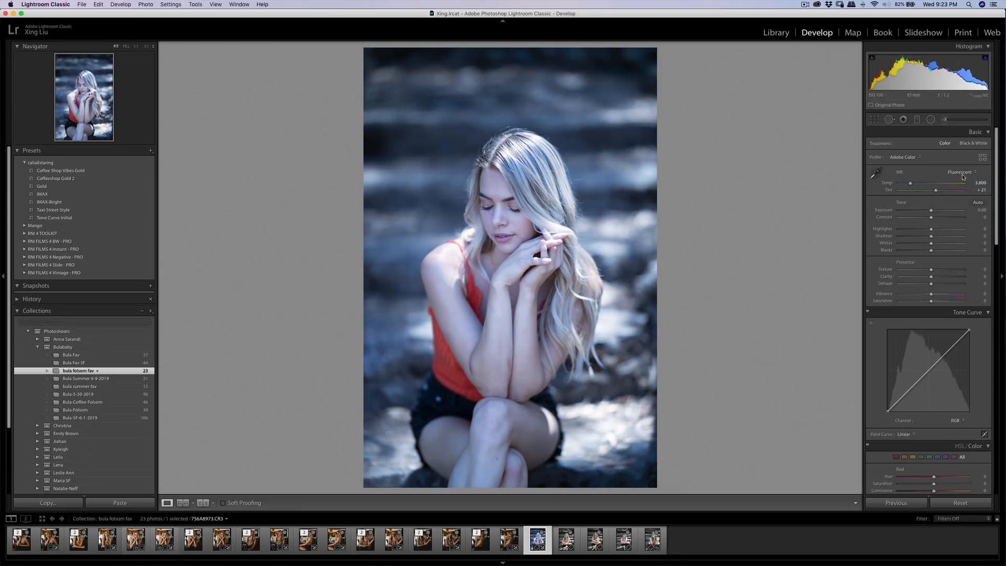
left_click(960, 174)
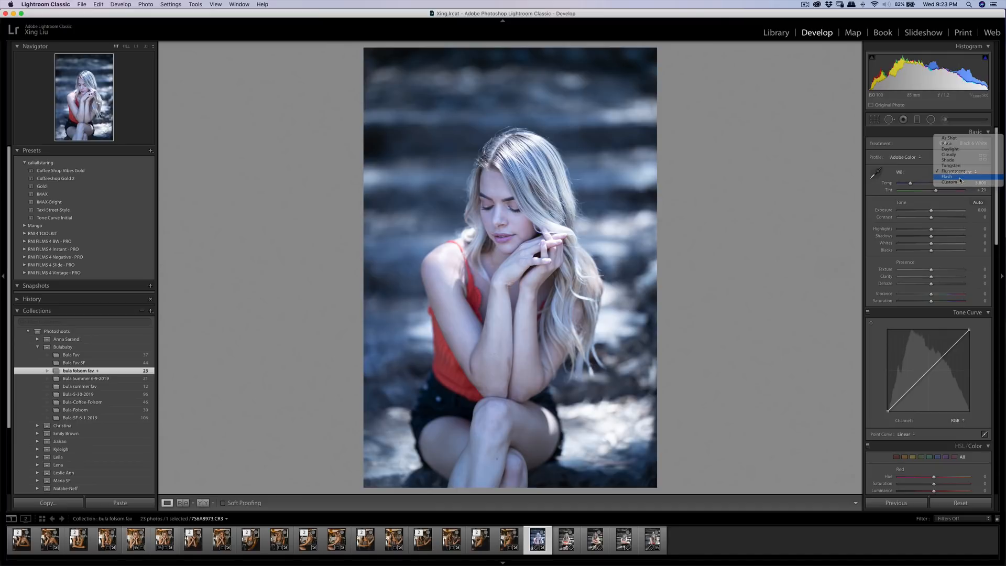
left_click(960, 177)
left_click(965, 174)
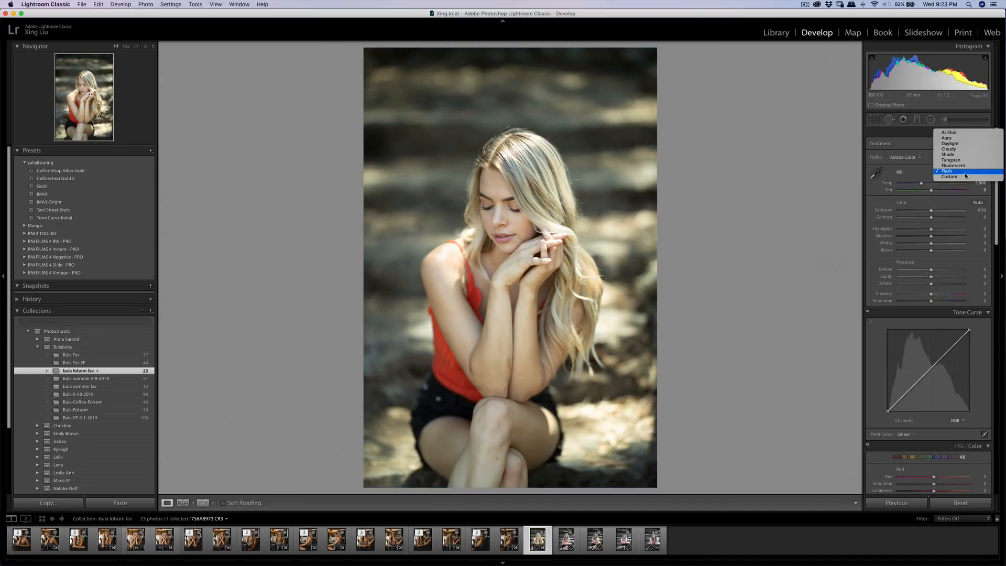
left_click(965, 177)
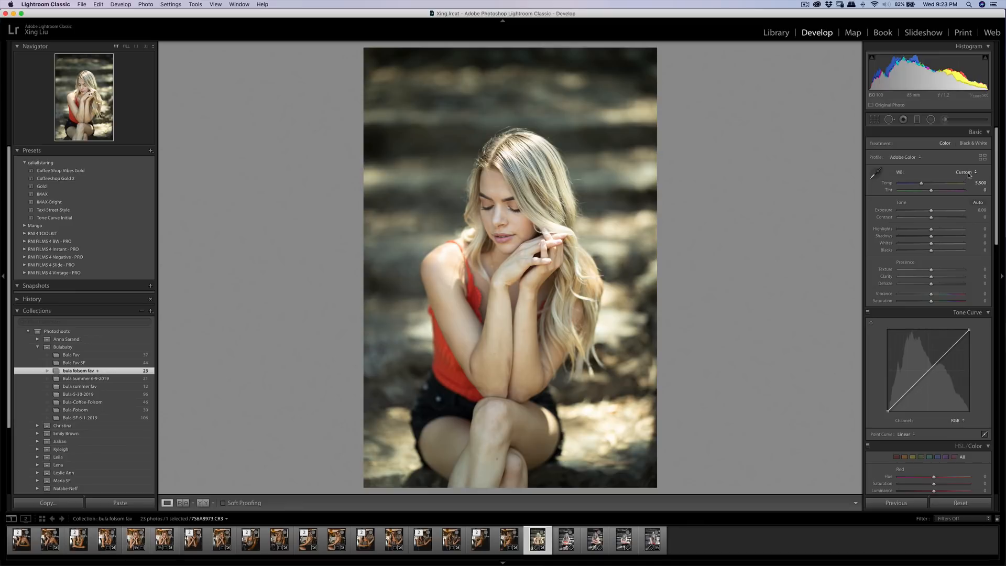
left_click(966, 172)
left_click(951, 128)
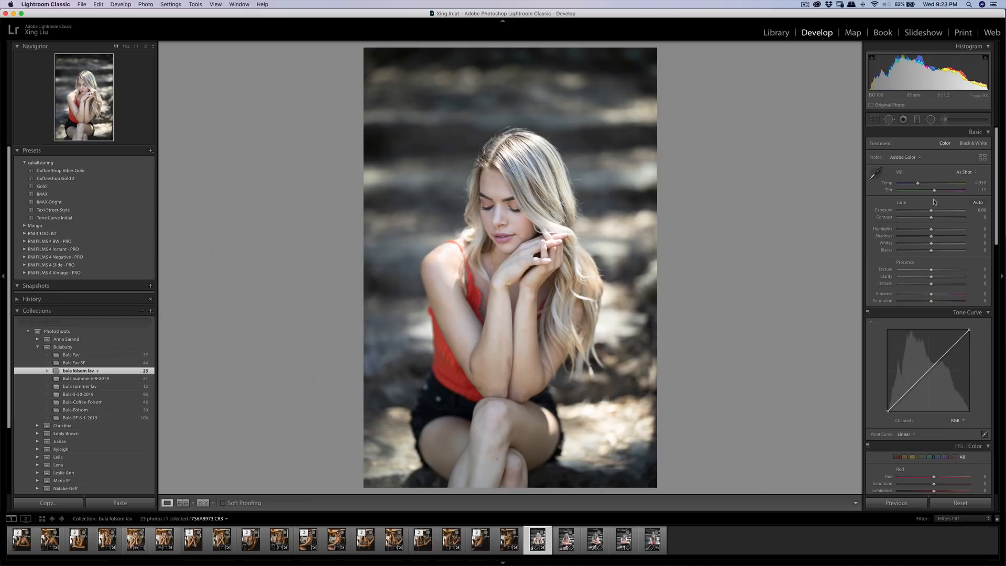
Set Temp to 5,054, Exposure -0.15, Contrast +12, Highlights -11, Shadows -8, Whites +5 and Blacks -6 on the portrait.
left_click_drag(918, 186, 918, 187)
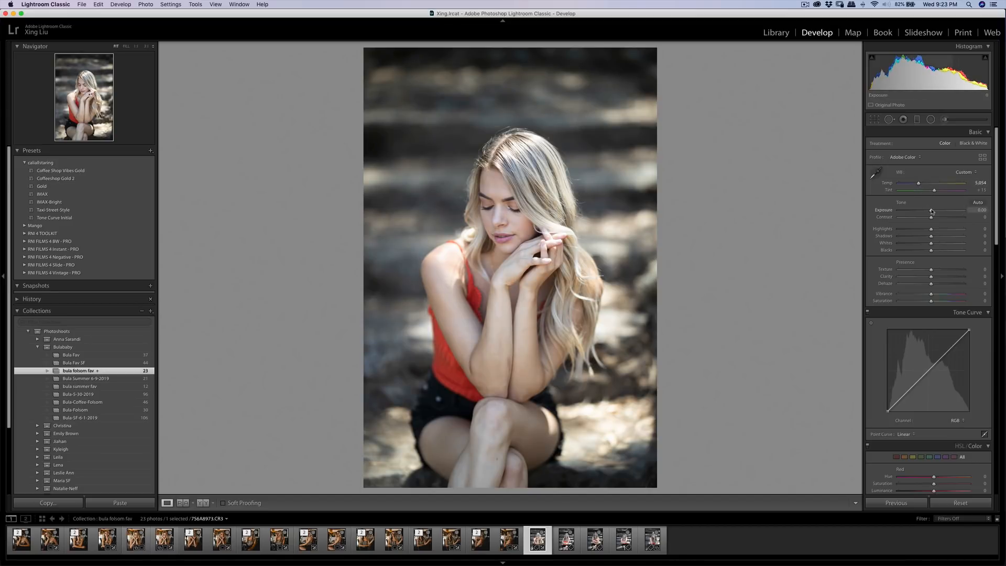
left_click_drag(931, 212, 930, 233)
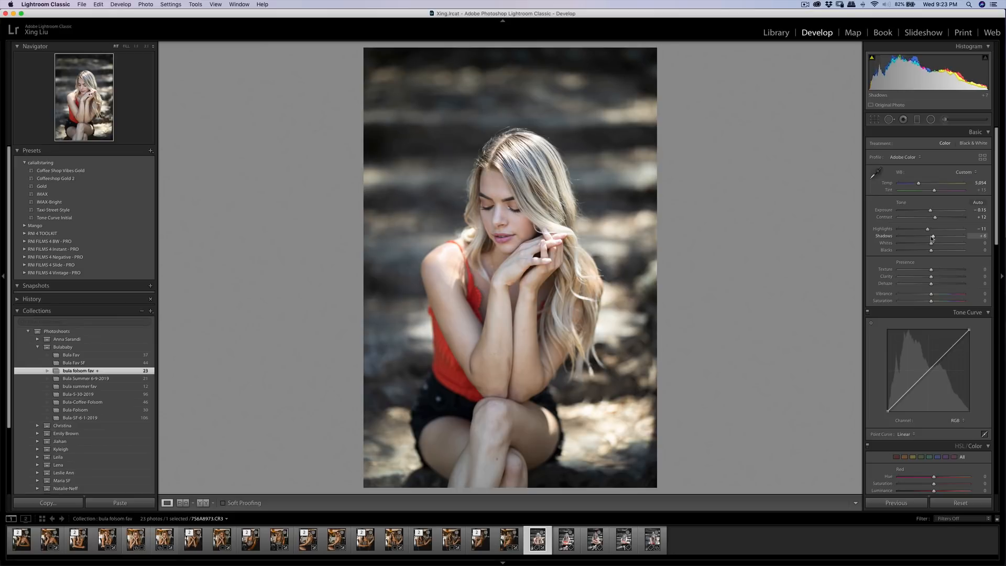
mouse_move(932, 237)
left_mouse_down()
mouse_move(921, 238)
mouse_move(932, 248)
left_mouse_up()
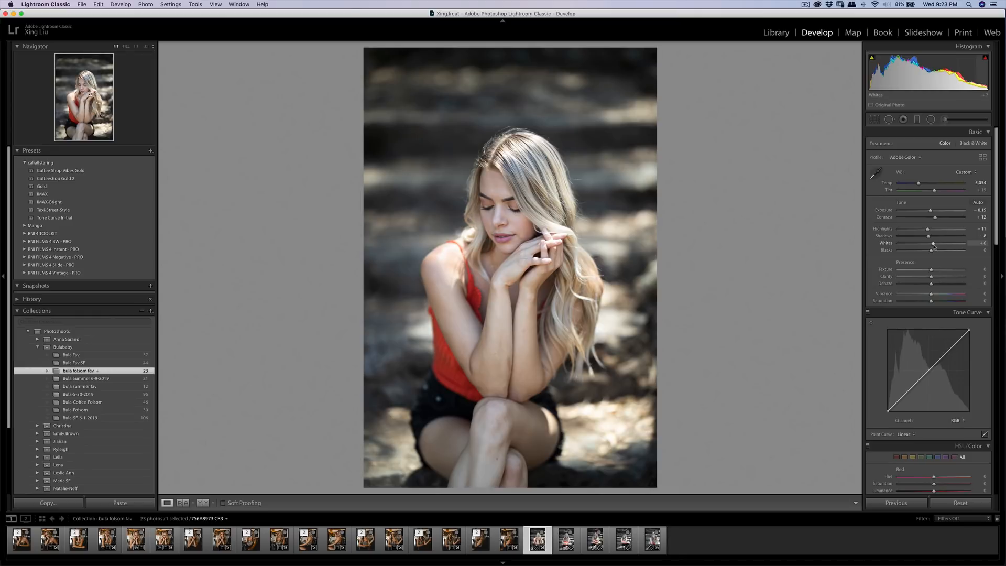
left_click_drag(933, 246, 931, 254)
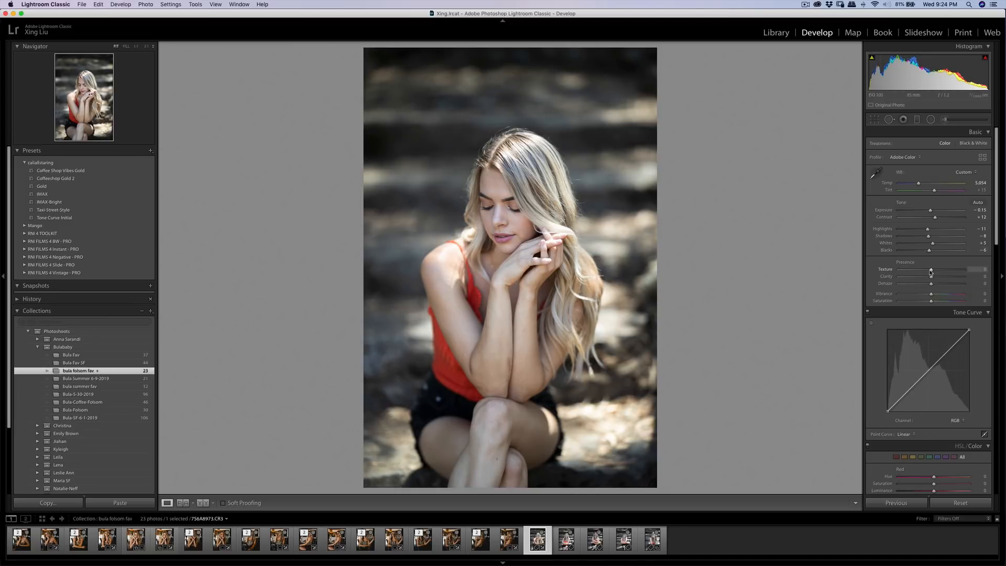
Adjust the portrait's presence with Clarity -3, Dehaze +4, Vibrance +1 and Saturation -4.
left_click_drag(931, 277, 930, 280)
scroll(931, 259, "down", 1)
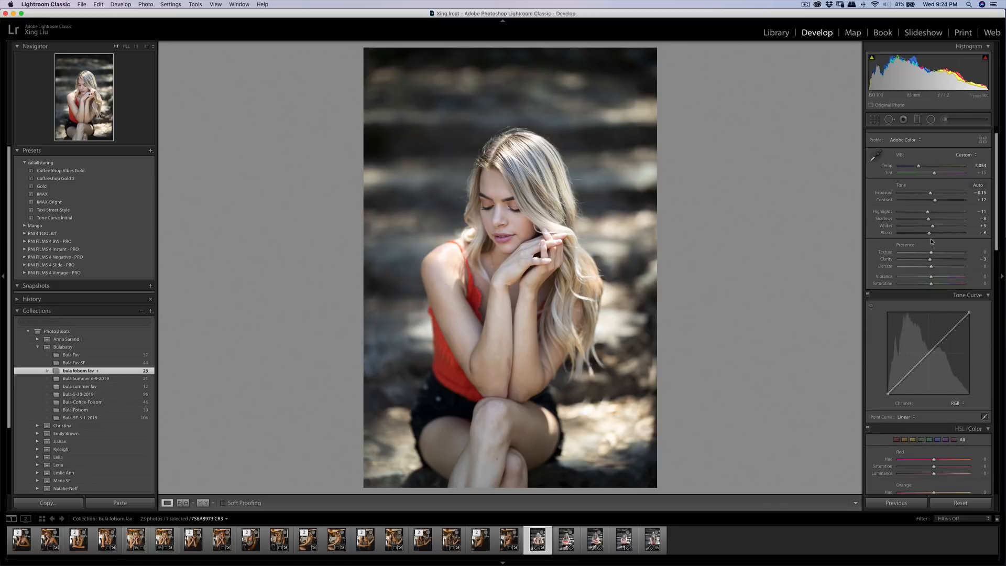
mouse_move(931, 267)
left_mouse_down()
mouse_move(946, 268)
mouse_move(932, 270)
left_mouse_up()
mouse_move(932, 276)
left_mouse_down()
mouse_move(943, 278)
mouse_move(914, 279)
mouse_move(935, 280)
mouse_move(934, 290)
mouse_move(911, 290)
mouse_move(928, 292)
left_mouse_up()
Crop the portrait to the 4 x 5 / 8 x 10 aspect ratio around the seated woman, rotating it to an angle of 0.49.
left_click(876, 123)
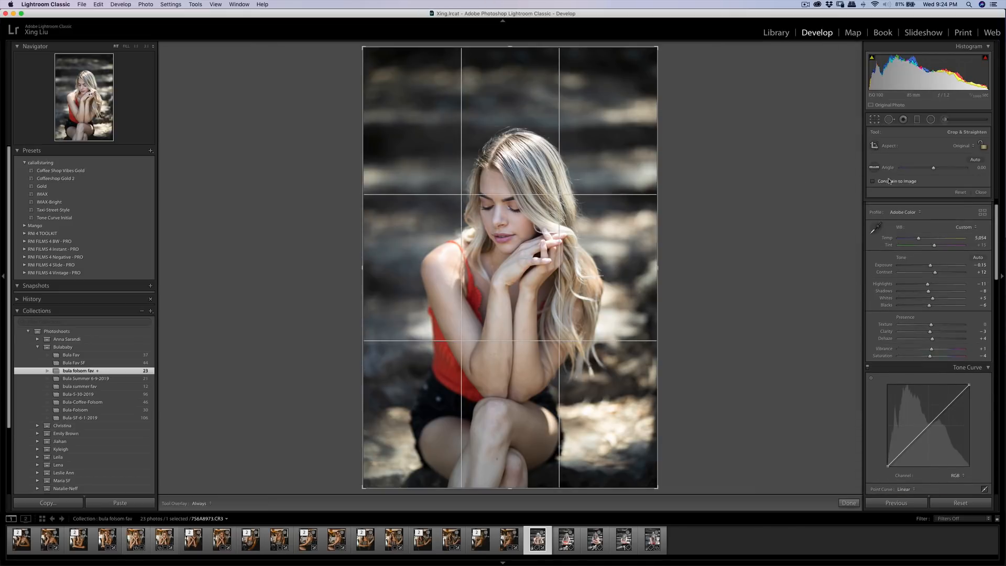
left_click(943, 145)
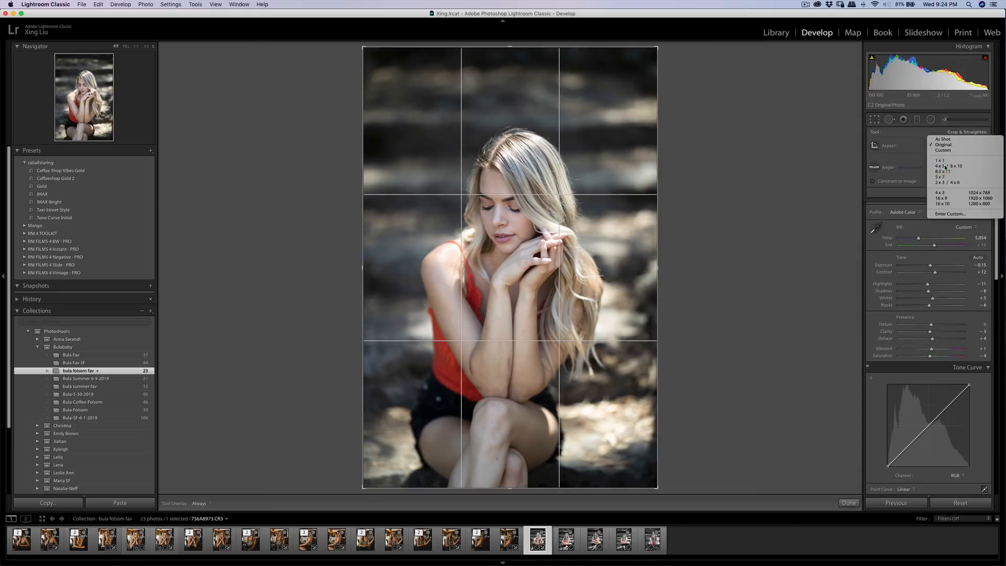
left_click(948, 165)
left_click_drag(719, 205, 707, 215)
left_click_drag(621, 239, 620, 227)
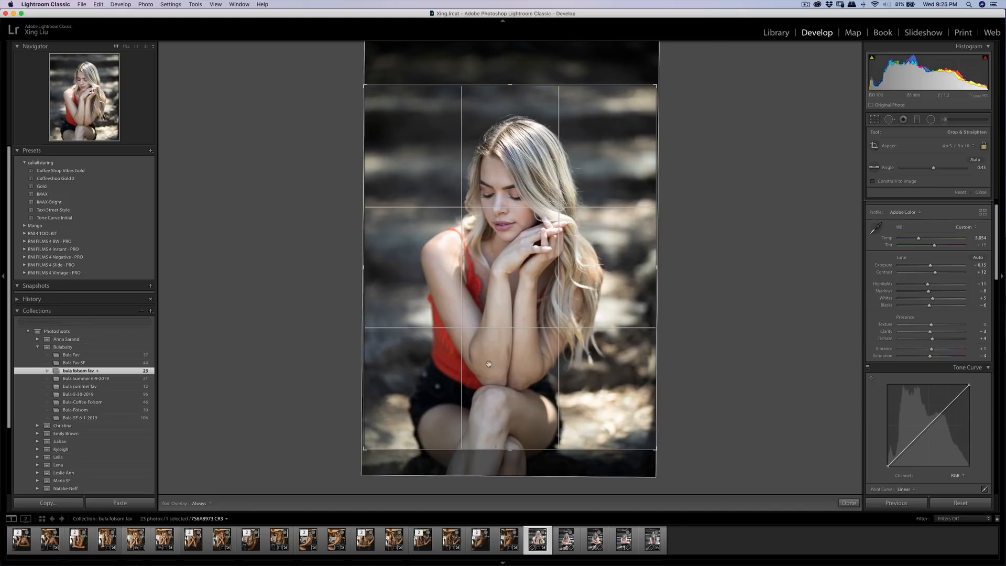
left_click_drag(593, 296, 592, 293)
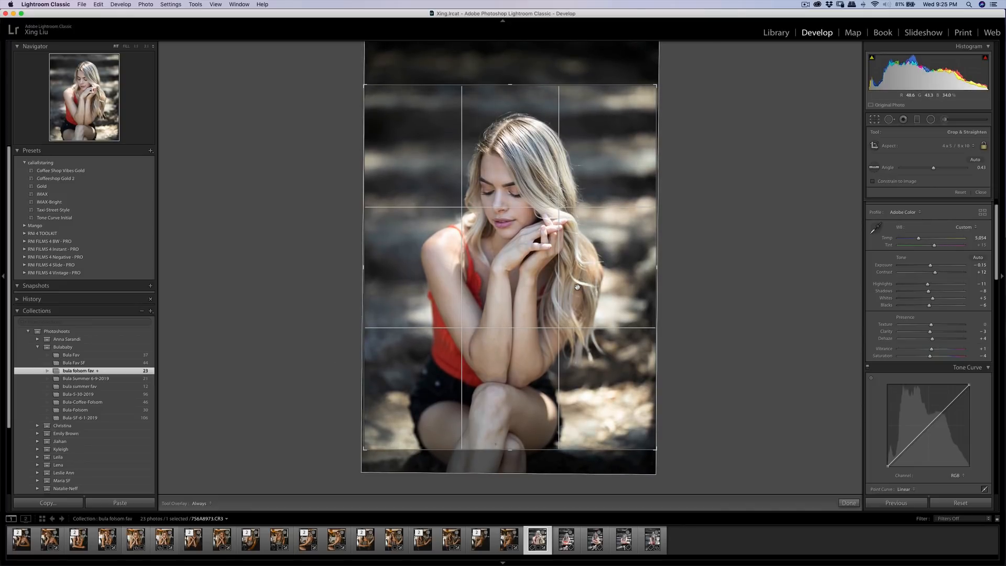
left_click_drag(701, 247, 701, 245)
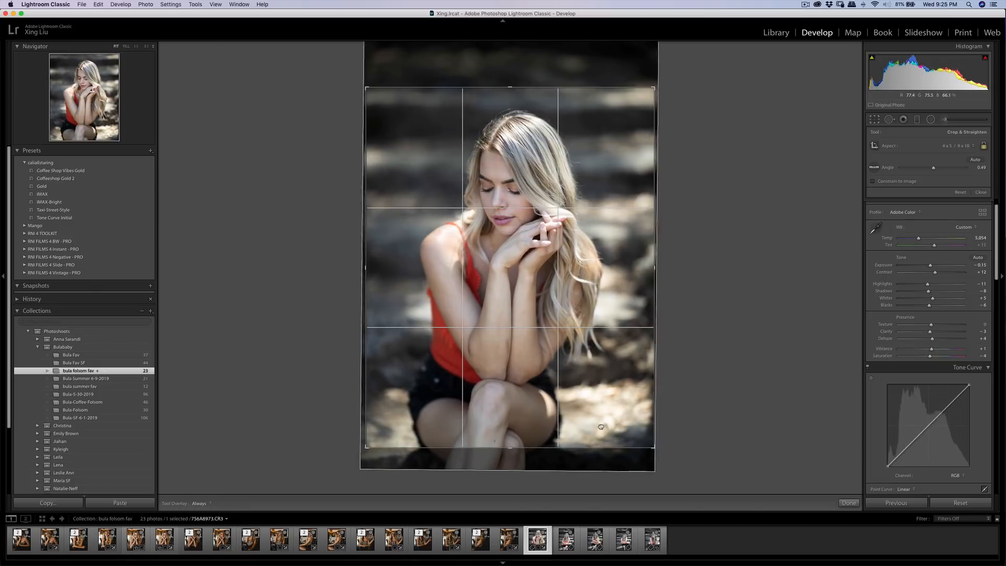
left_click_drag(601, 426, 599, 428)
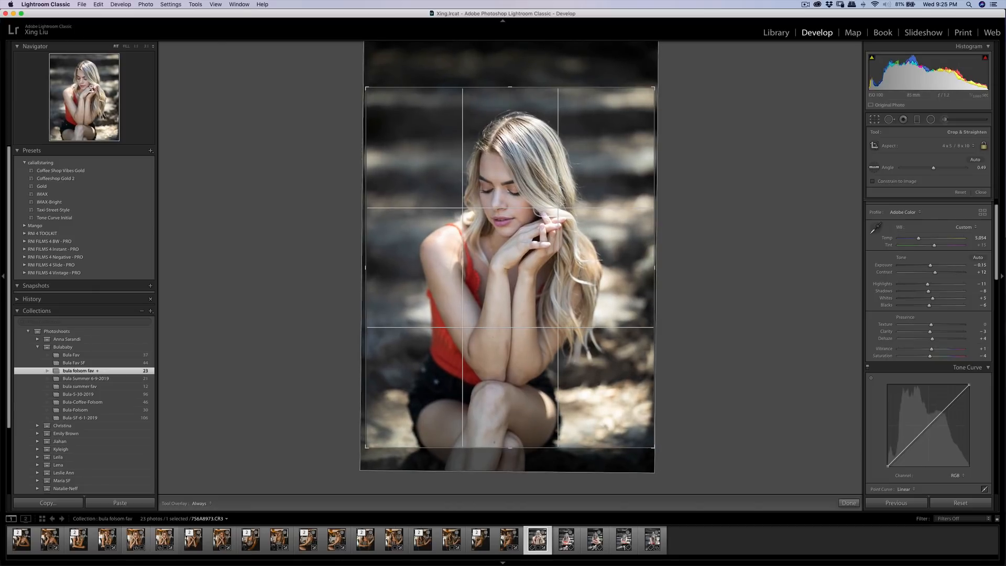
left_click_drag(472, 182, 471, 183)
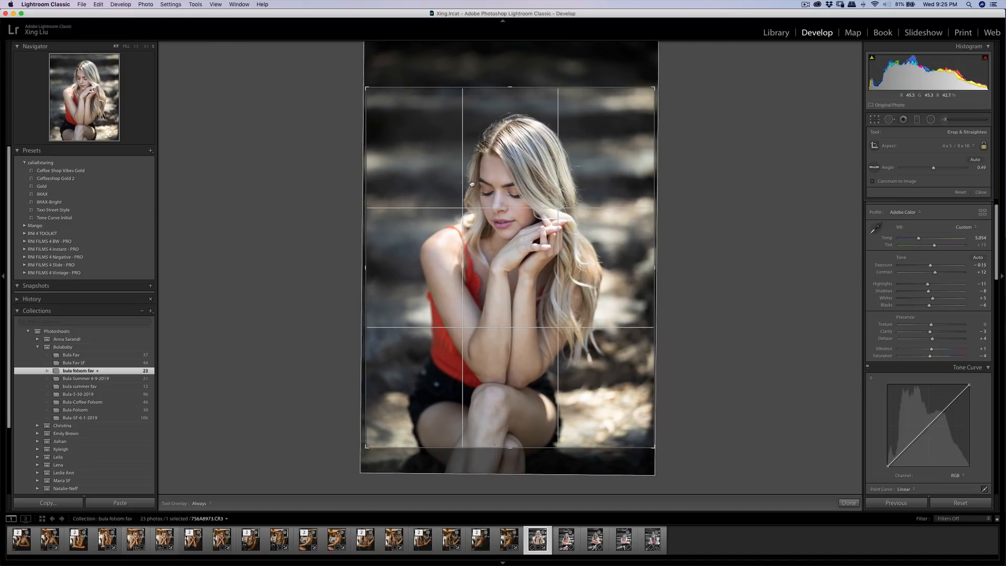
key("Return")
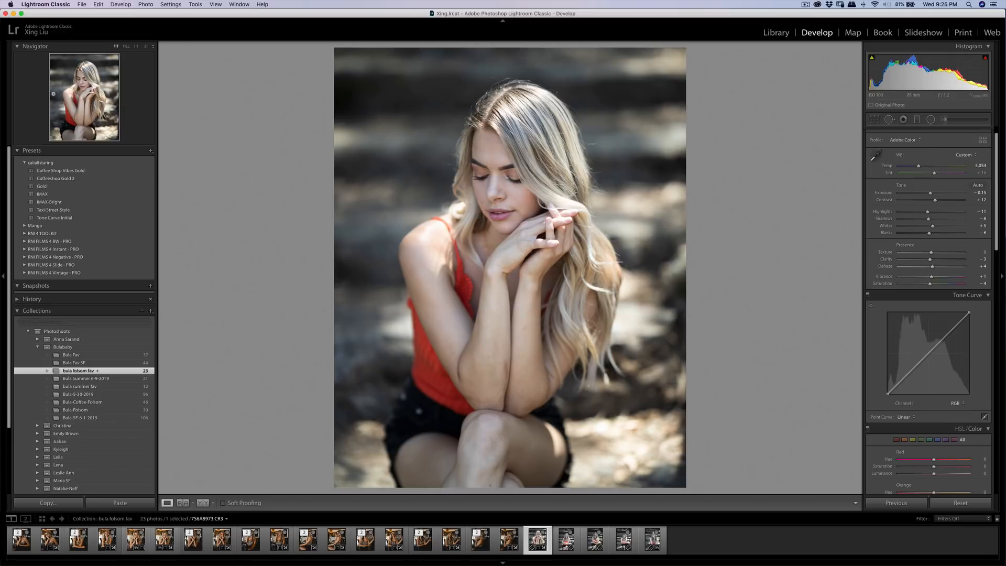
Tighten the existing crop slightly and reposition the photo to leave more room above the woman's head.
left_click(873, 121)
left_click_drag(641, 454, 650, 444)
left_click_drag(615, 417, 612, 418)
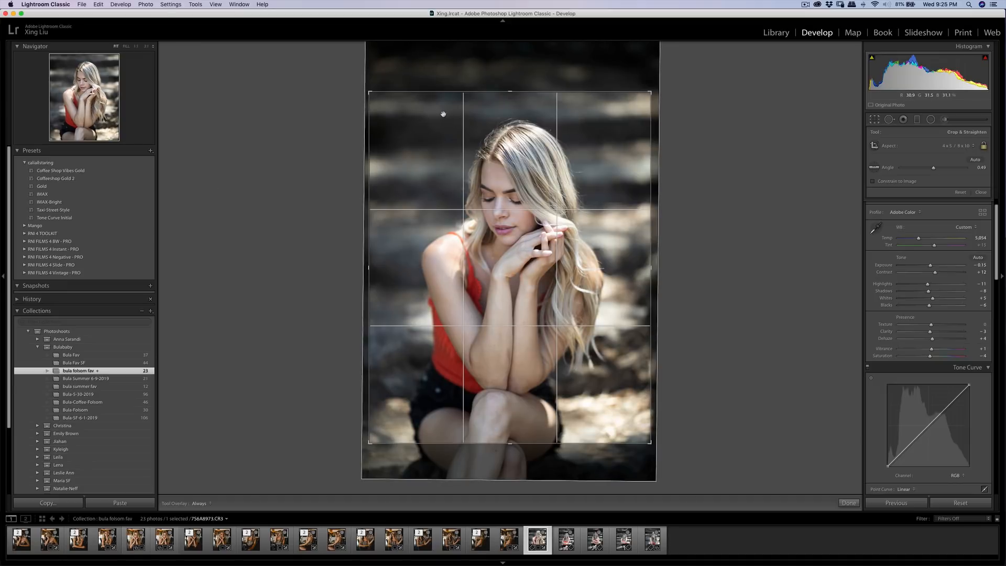
left_click_drag(502, 145, 505, 148)
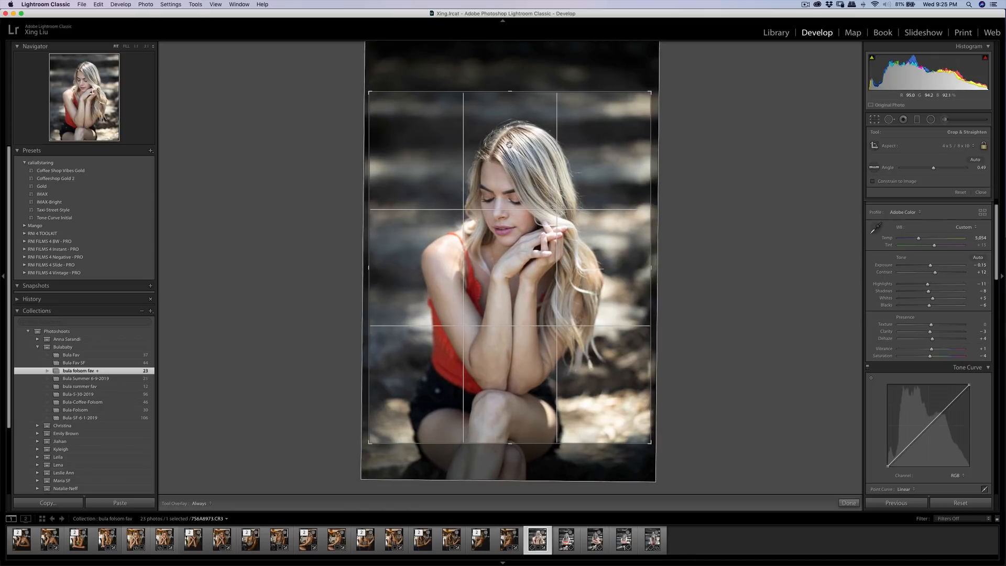
key("Return")
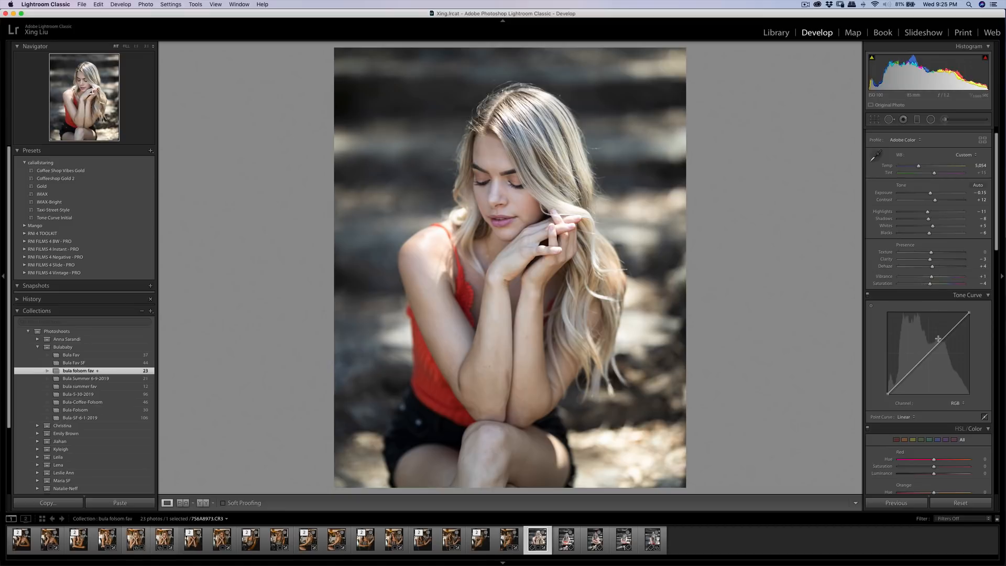
Shape the RGB tone curve into an S-curve that deepens the shadows, and compare the portrait with and without it.
left_click_drag(927, 353, 898, 387)
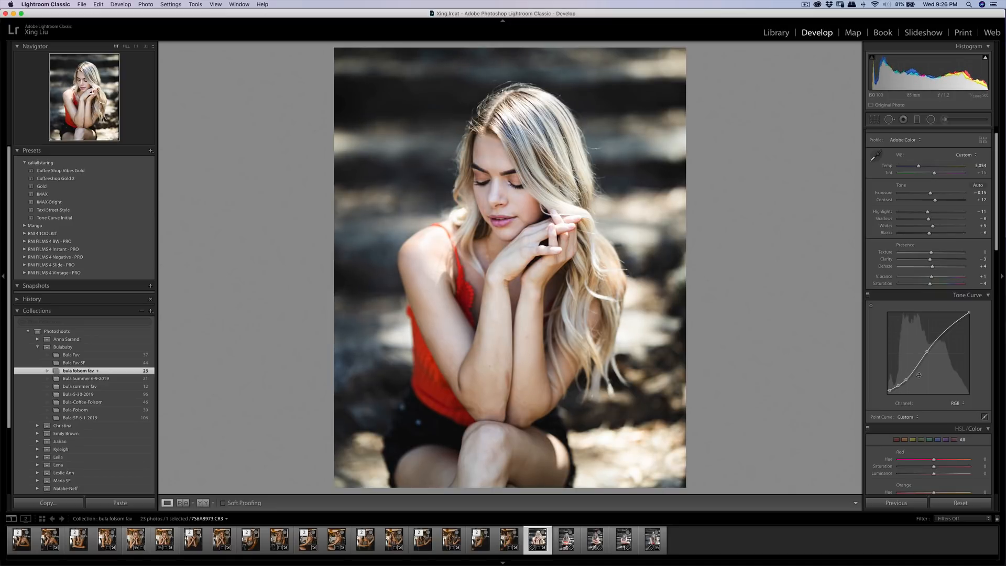
left_click_drag(927, 351, 927, 351)
left_click(867, 294)
left_click(867, 294)
left_click(867, 294)
left_click(868, 295)
left_click(867, 294)
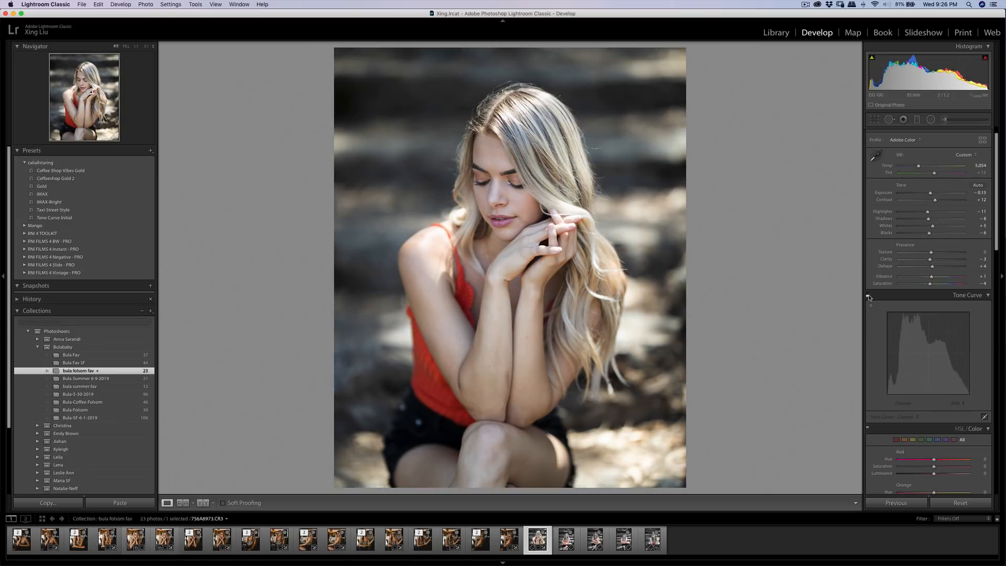
left_click(867, 295)
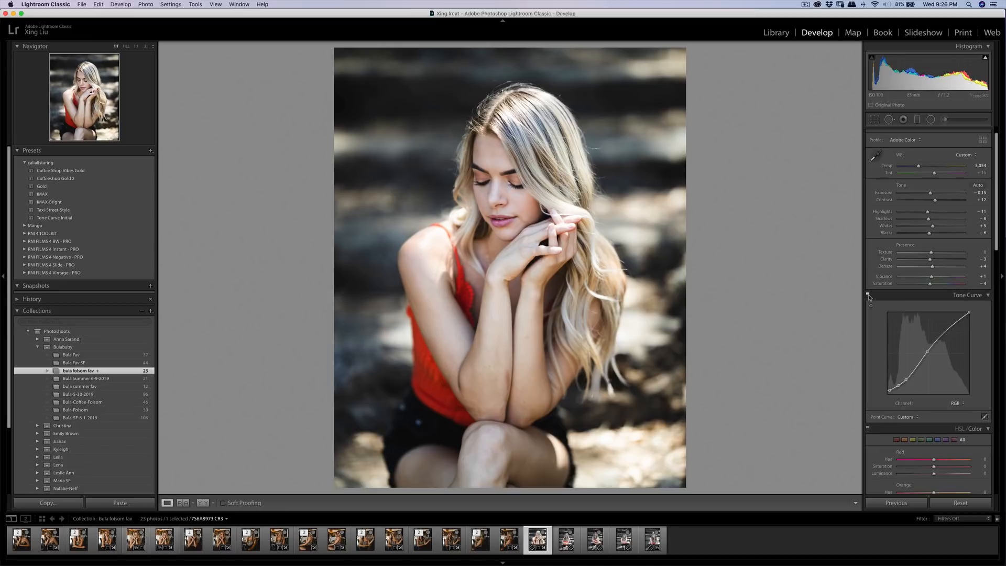
Refine the lower part of the tone curve with another point and reduce Highlights to -19.
left_click_drag(927, 352, 907, 382)
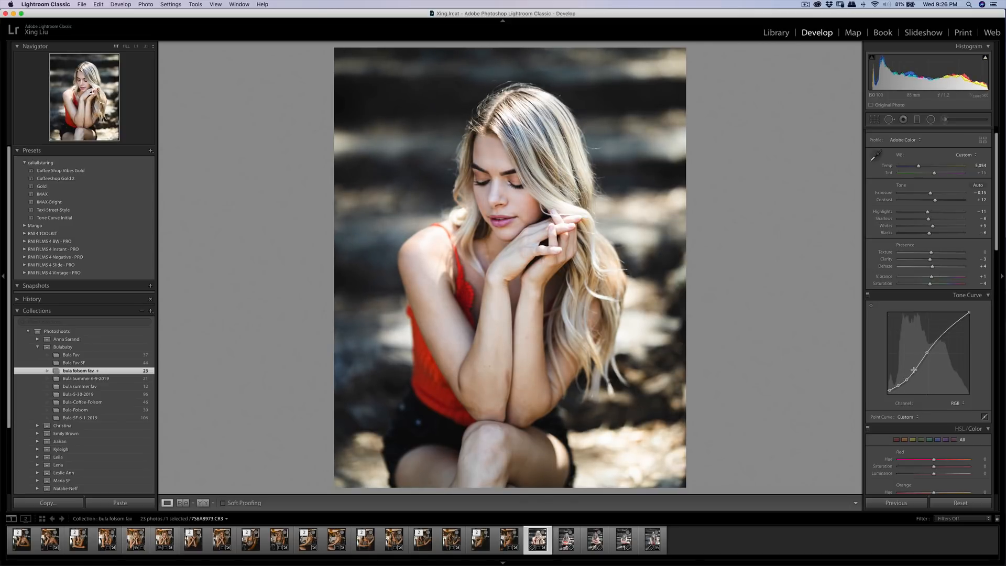
scroll(949, 336, "up", 1)
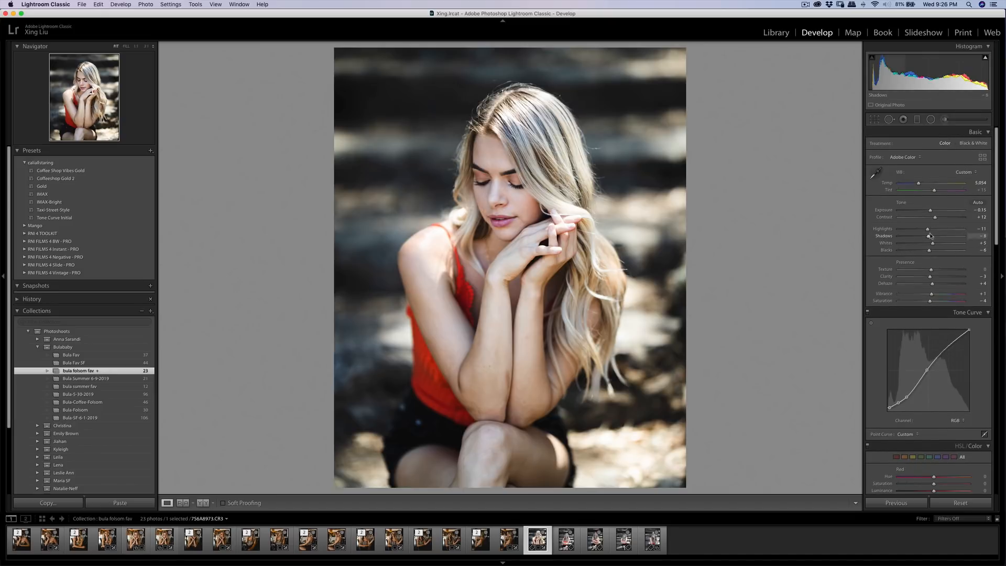
left_click_drag(927, 232, 924, 233)
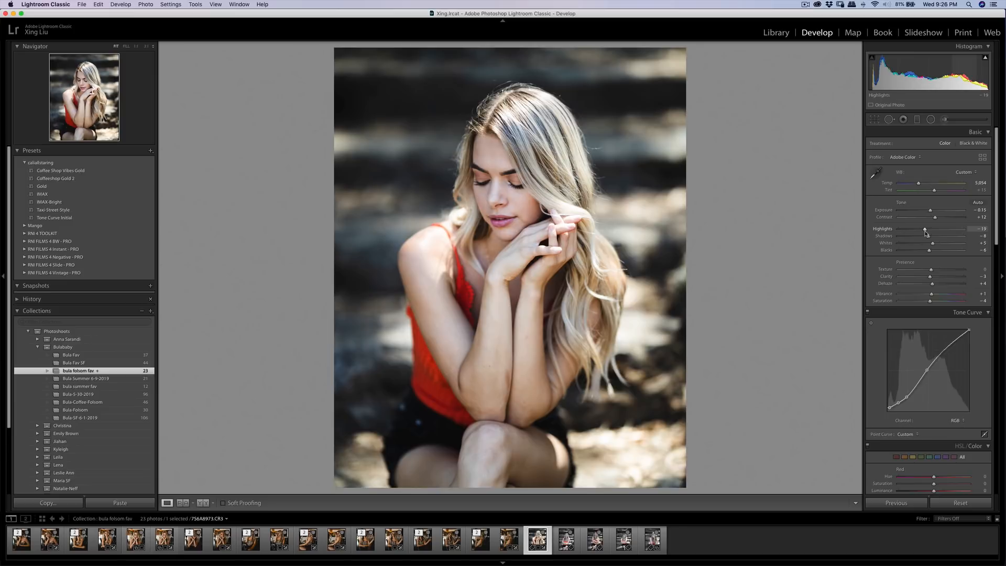
In the HSL colors, set Red saturation +10 and luminance +6, Orange saturation +5 and luminance +2, Yellow saturation -27 and luminance -15.
scroll(959, 234, "down", 6)
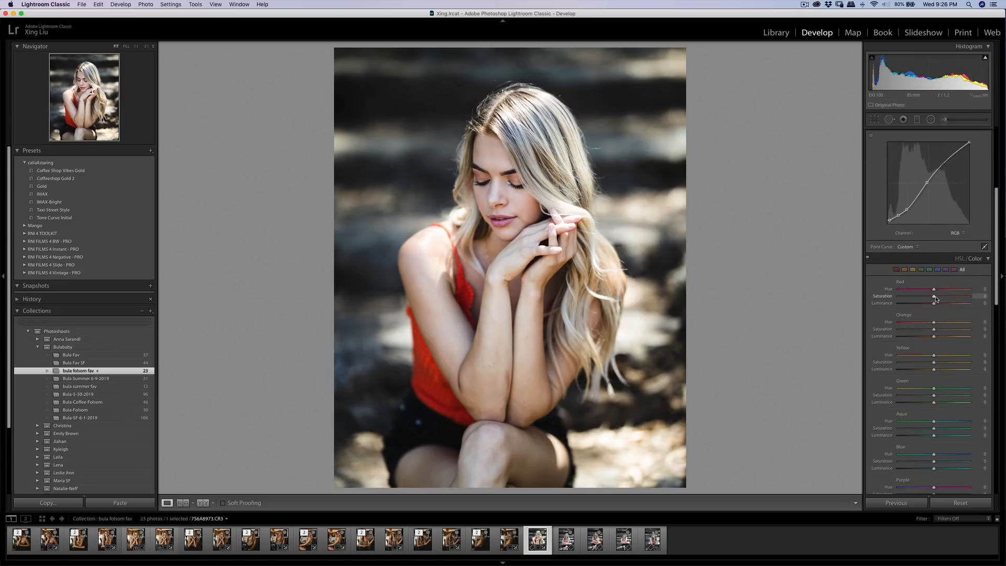
left_click_drag(934, 297, 938, 344)
left_click_drag(936, 339, 937, 341)
mouse_move(934, 363)
left_mouse_down()
mouse_move(923, 364)
mouse_move(948, 365)
mouse_move(921, 365)
mouse_move(999, 367)
mouse_move(927, 369)
left_mouse_up()
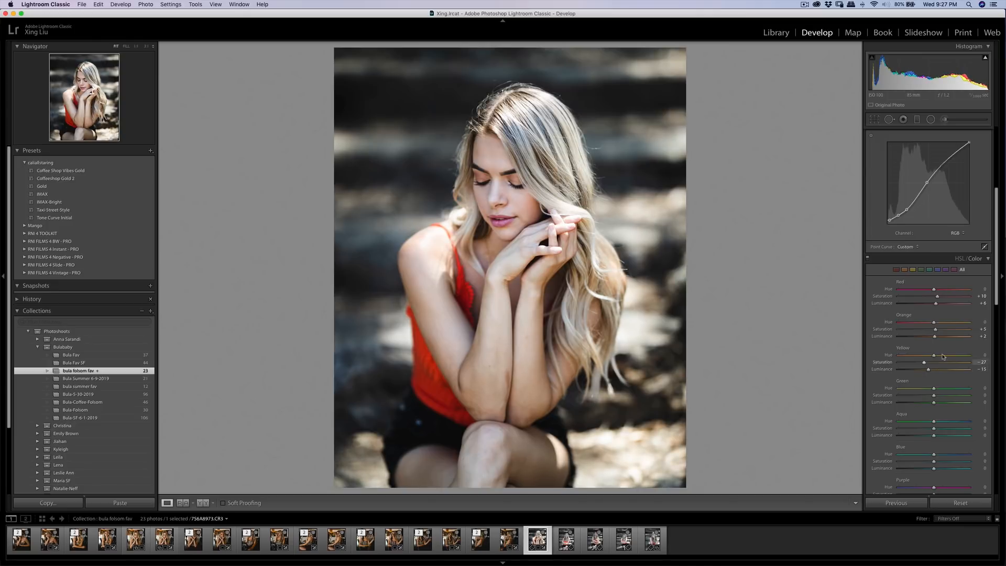
Set Orange hue to -2, and saturation and luminance to -38/-29 for Green, -20/-24 for Aqua and -35/-31 for Blue.
mouse_move(933, 321)
left_mouse_down()
mouse_move(904, 326)
mouse_move(930, 329)
left_mouse_up()
left_click_drag(933, 395, 923, 470)
scroll(925, 417, "down", 5)
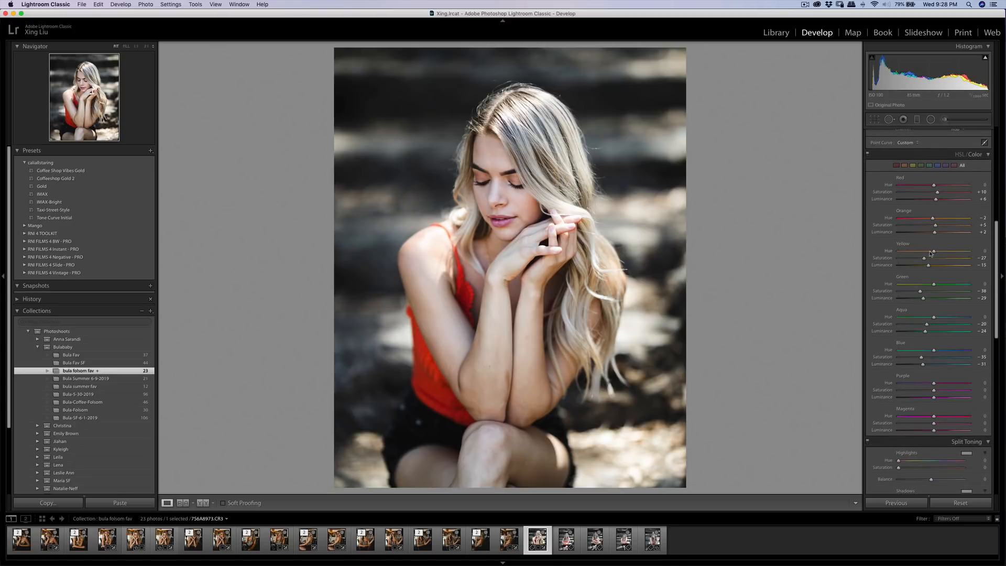
Compare the portrait with and without the HSL color adjustments.
left_click(867, 154)
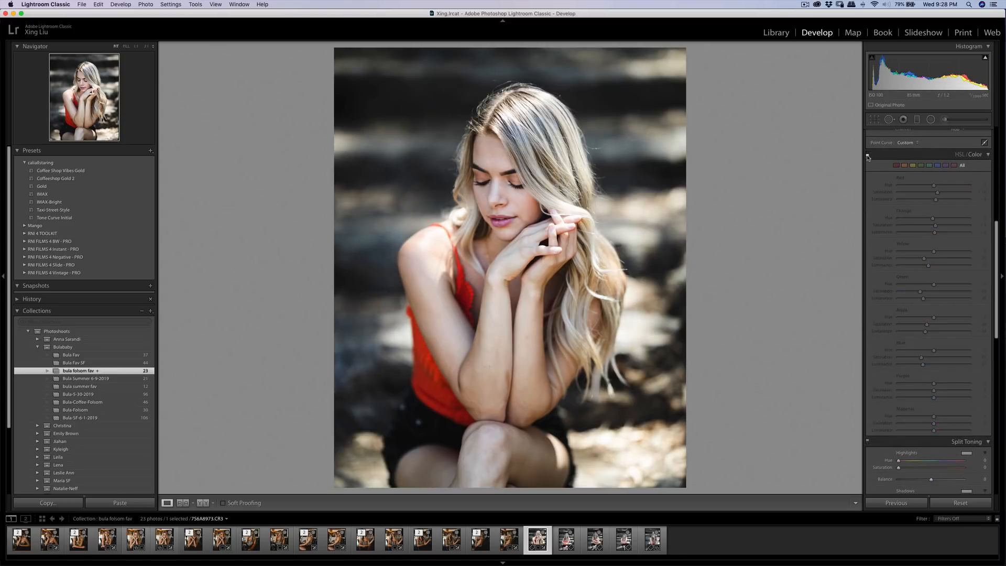
left_click(867, 154)
left_click(867, 154)
left_click(867, 155)
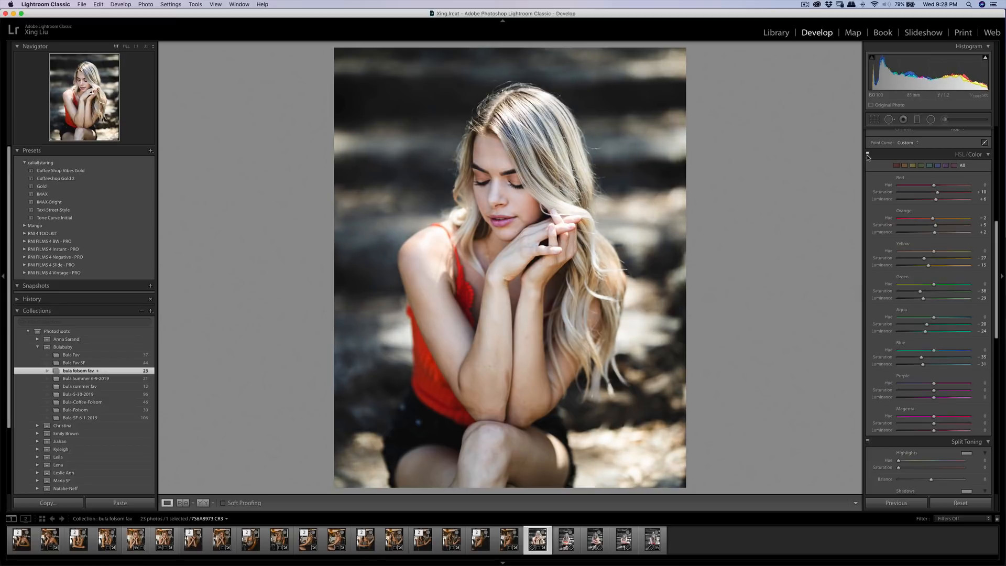
Set Purple saturation -17 and luminance -11, Magenta saturation -10 and luminance -18, and compare the portrait with and without the HSL changes.
left_click_drag(933, 389, 926, 431)
left_click(867, 154)
left_click(866, 154)
left_click(867, 154)
left_click(866, 154)
left_click(867, 154)
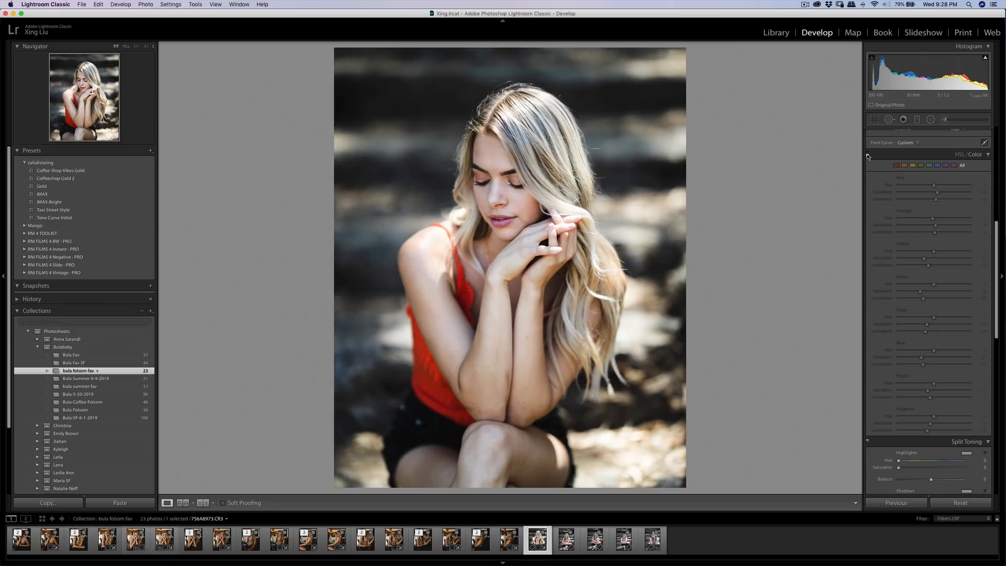
left_click(867, 154)
left_click(867, 154)
left_click(867, 154)
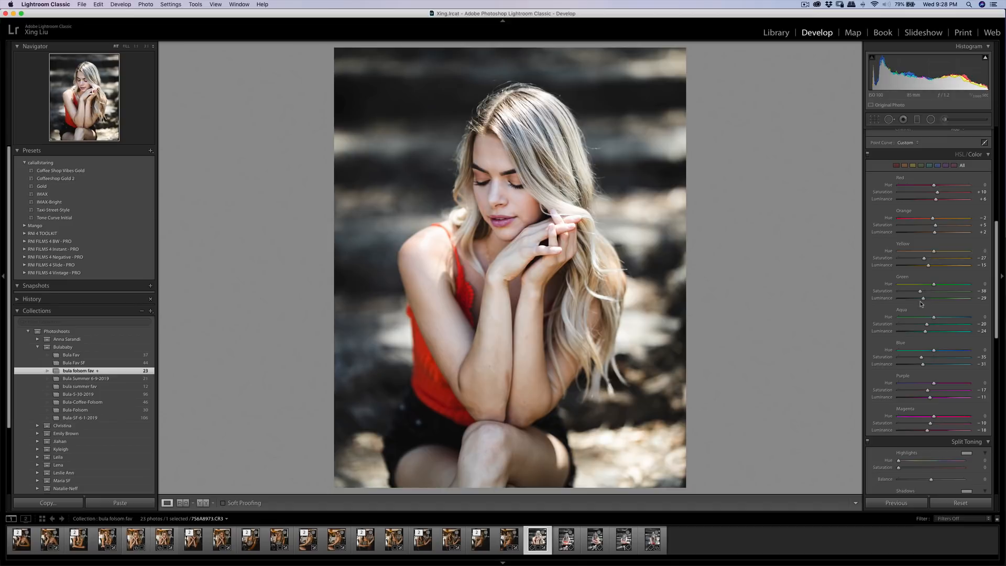
Try warm and blue presets for the split toning highlights, settling on a blue tint with hue 215 and saturation 8.
scroll(942, 361, "down", 3)
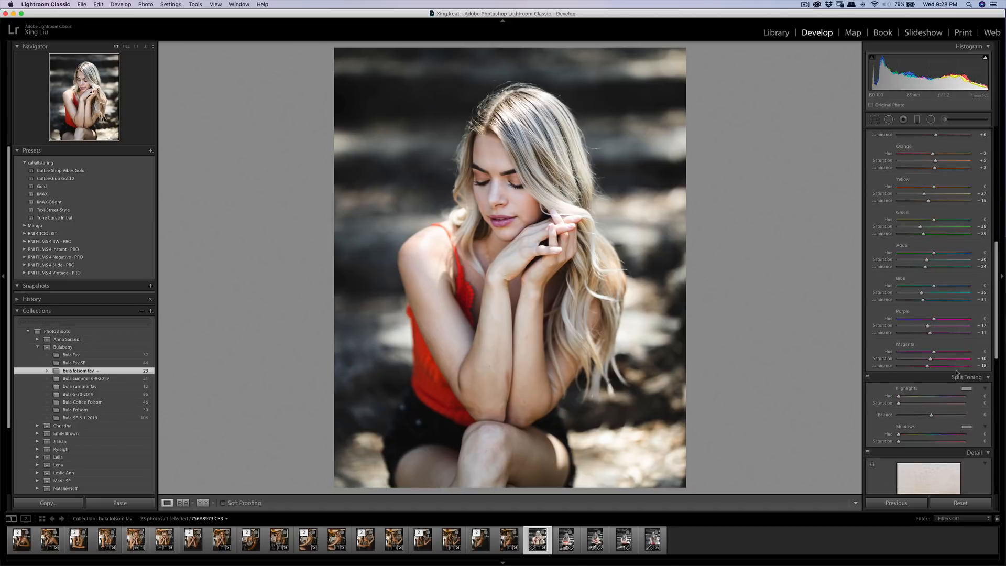
left_click(966, 388)
left_click(893, 377)
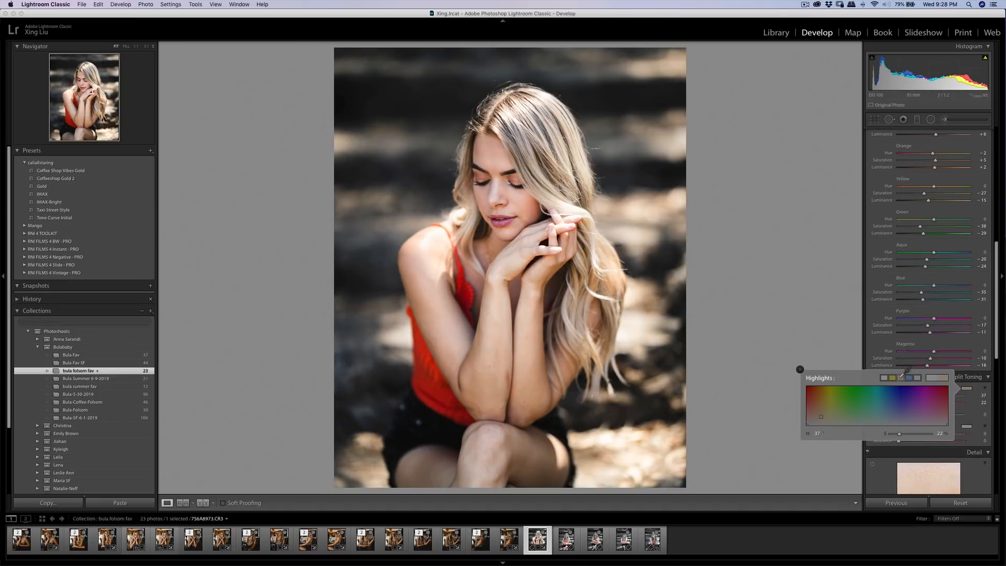
left_click(884, 377)
left_click(910, 378)
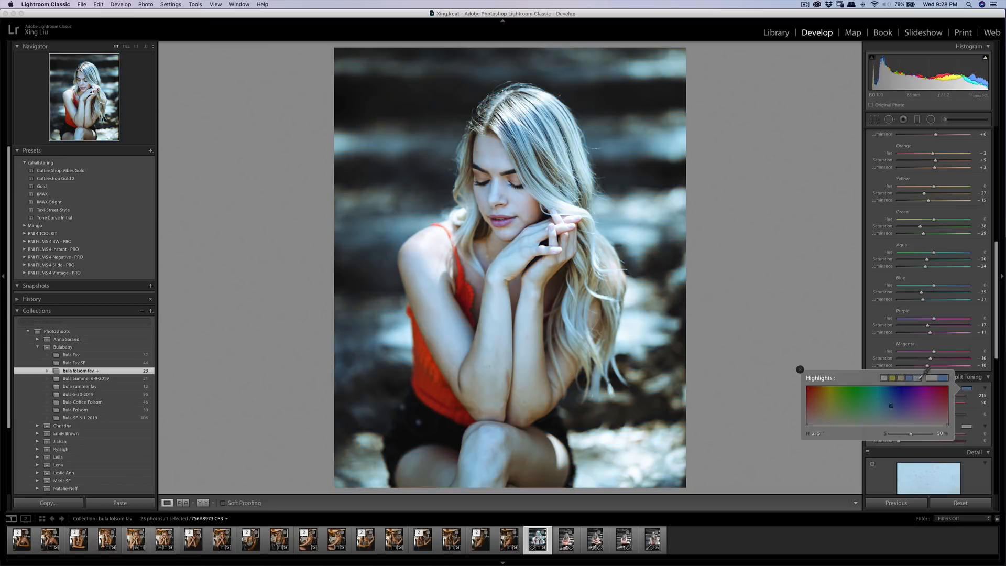
left_click(918, 378)
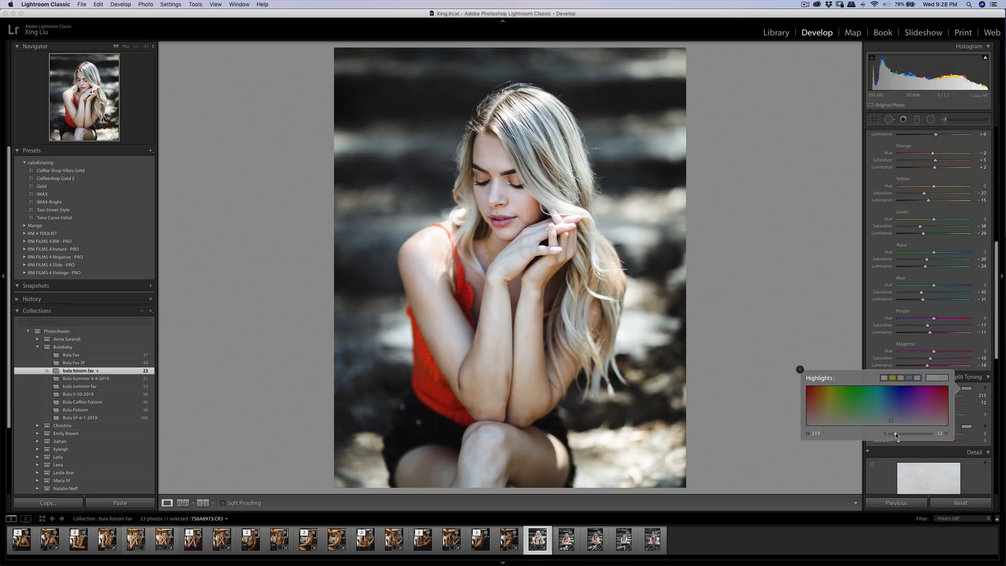
left_click_drag(895, 434, 893, 435)
Try a warm preset for the split toning shadows, settling on a blue tint with hue 215 and saturation 3.
left_click(966, 427)
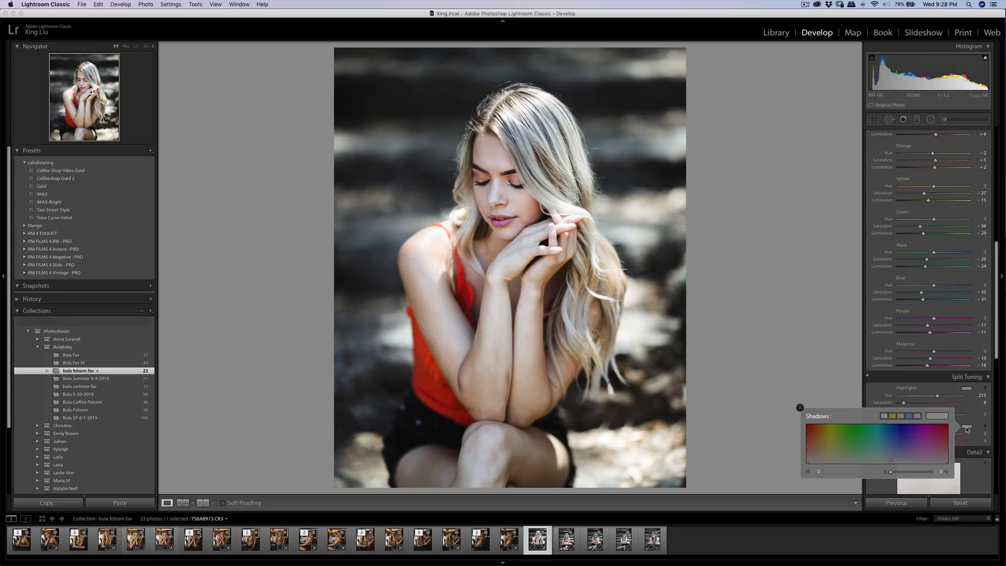
left_click(900, 416)
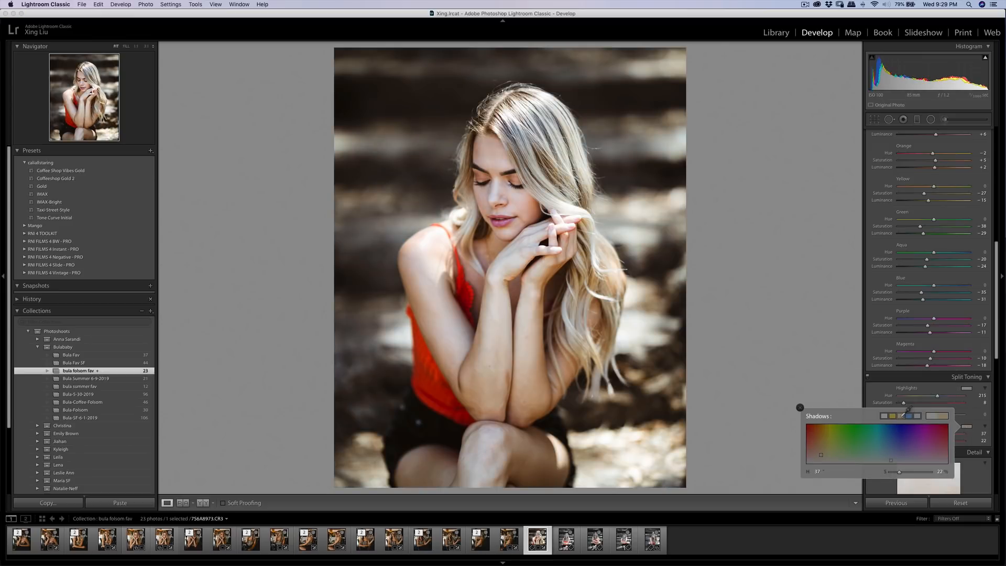
left_click_drag(899, 472, 893, 473)
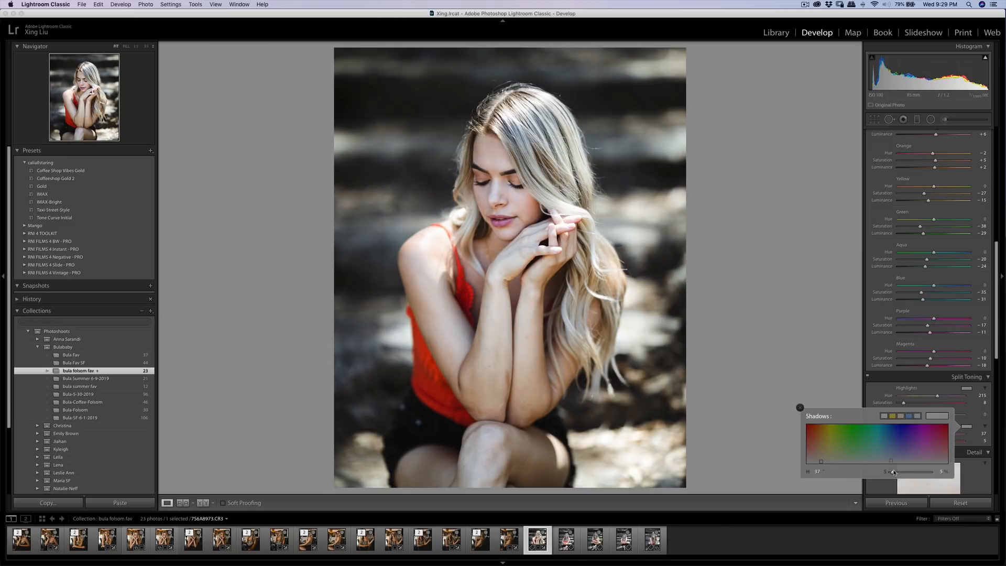
left_click(916, 415)
left_click_drag(894, 473, 893, 473)
Switch the split toning highlights to a warm preset tint with hue 37 and saturation 10.
left_click(966, 391)
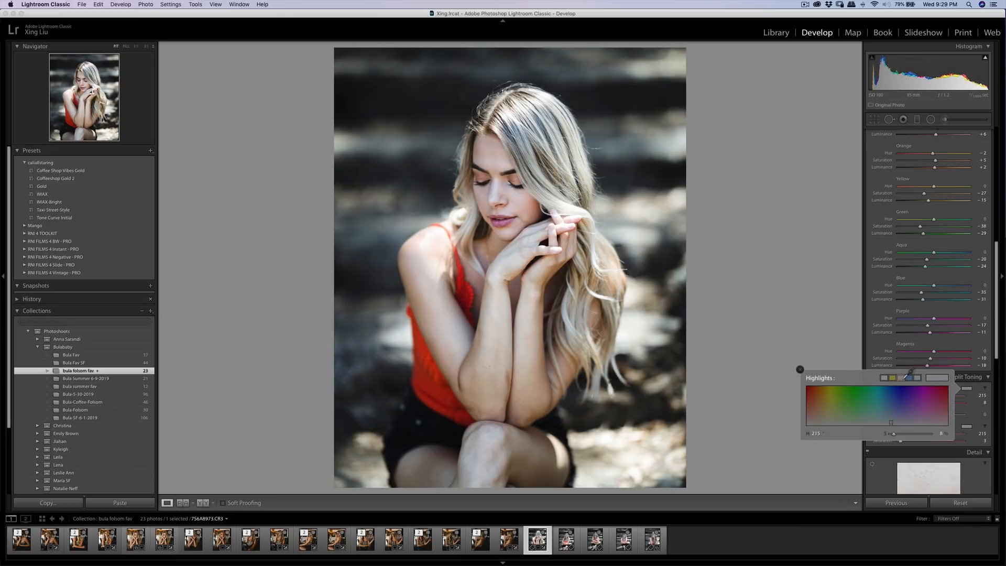
left_click(900, 377)
left_click_drag(900, 437, 893, 436)
left_click_drag(894, 436, 895, 435)
Set the sharpening amount to 45.
scroll(973, 382, "down", 5)
scroll(973, 383, "down", 4)
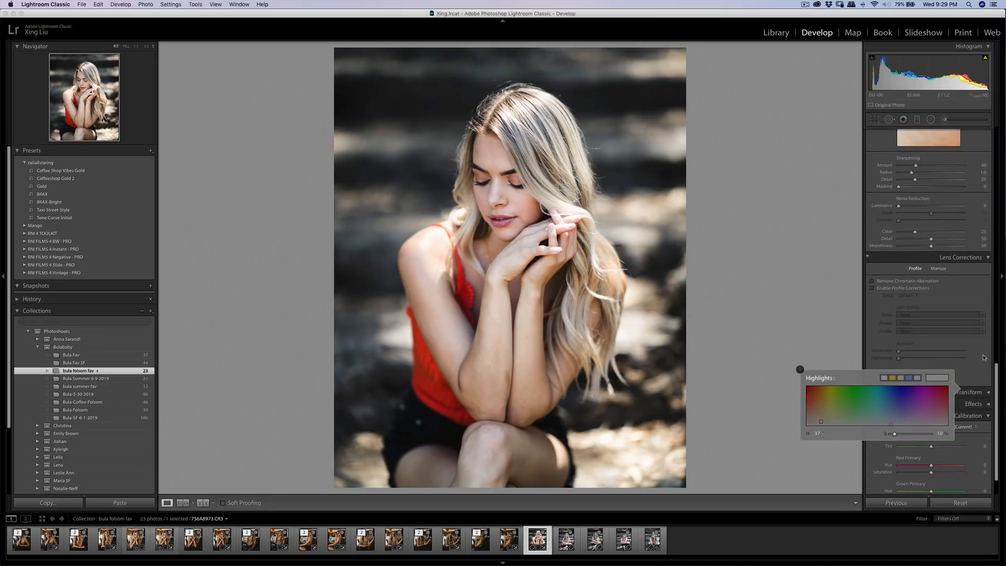
left_click_drag(916, 165, 920, 168)
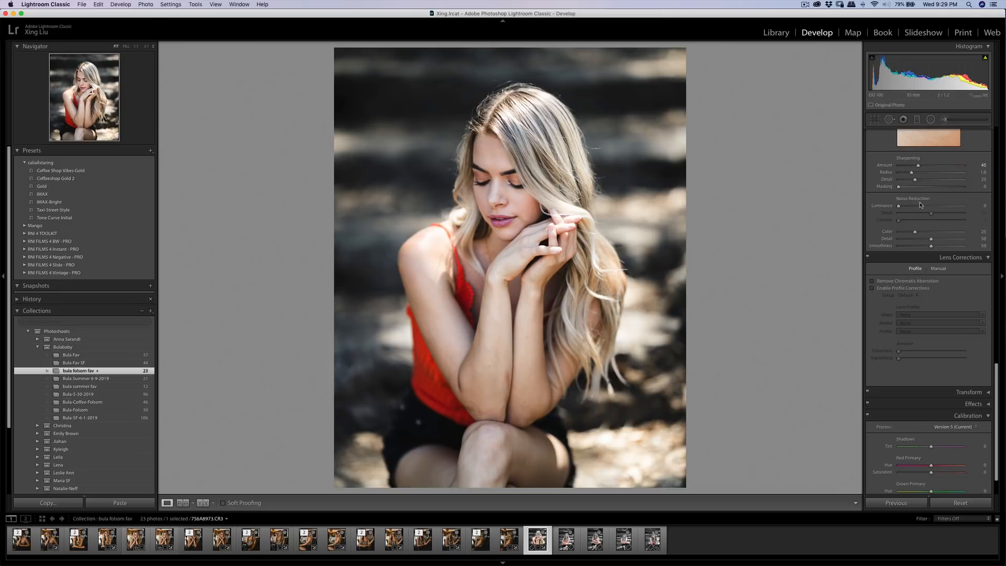
Set calibration hue and saturation to -2/+1 for Red Primary and -3/-2 for Green Primary, and slightly lower both for Blue Primary.
scroll(919, 294, "down", 2)
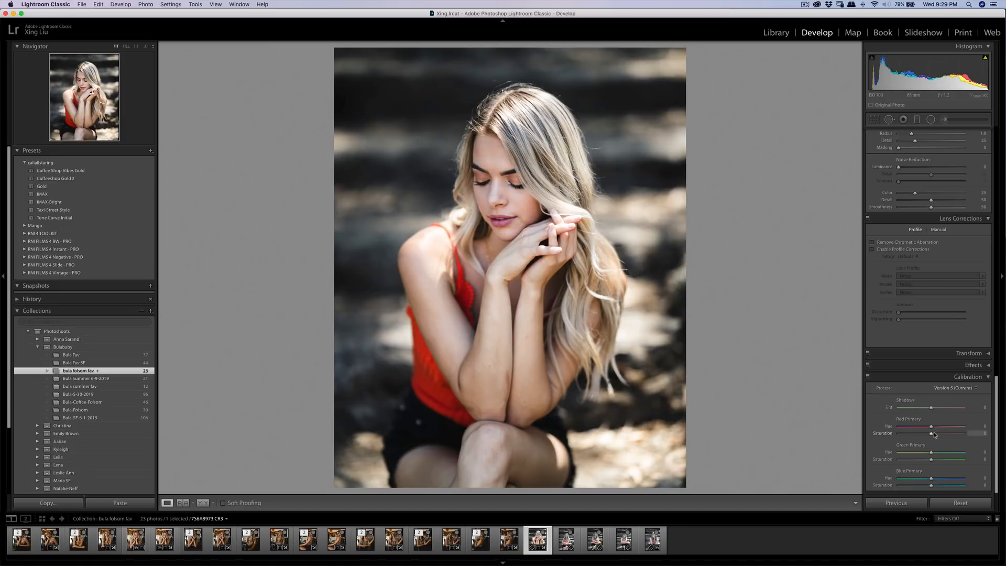
mouse_move(931, 426)
left_mouse_down()
mouse_move(899, 433)
mouse_move(950, 433)
mouse_move(929, 432)
left_mouse_up()
left_click_drag(931, 435, 931, 438)
mouse_move(933, 452)
left_mouse_down()
mouse_move(951, 450)
mouse_move(914, 451)
mouse_move(929, 453)
left_mouse_up()
left_click_drag(929, 478, 933, 480)
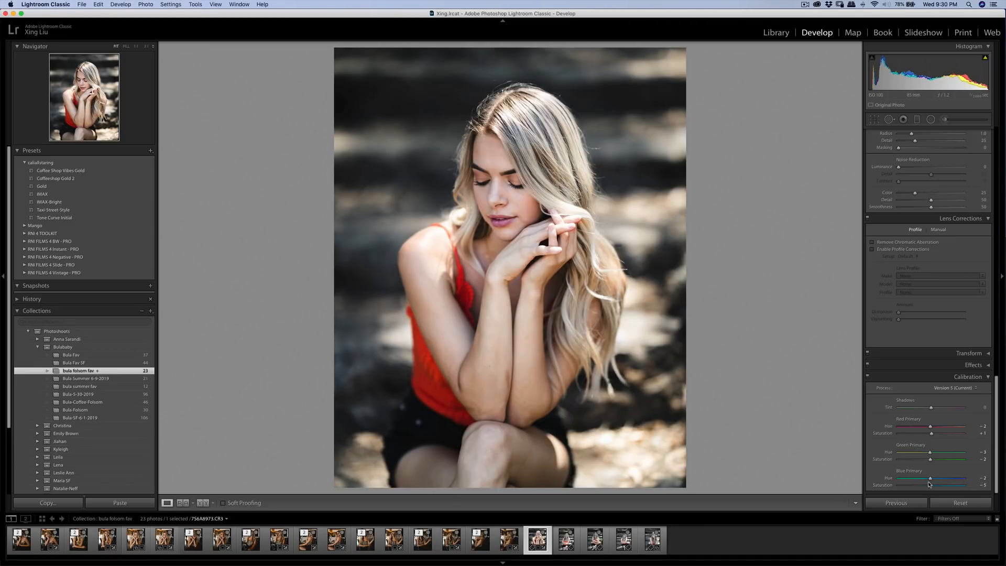
mouse_move(930, 478)
left_mouse_down()
mouse_move(946, 480)
mouse_move(911, 482)
mouse_move(928, 485)
left_mouse_up()
Refine the basic tone with Contrast +16, Highlights -27, Shadows -17 and Blacks -34.
scroll(897, 364, "up", 10)
scroll(897, 364, "up", 10)
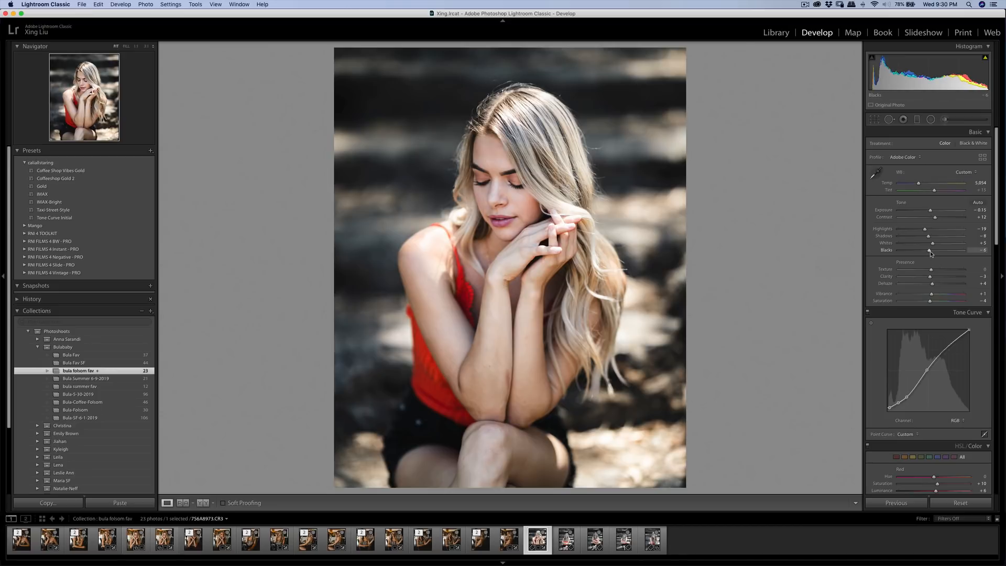
left_click_drag(929, 250, 918, 253)
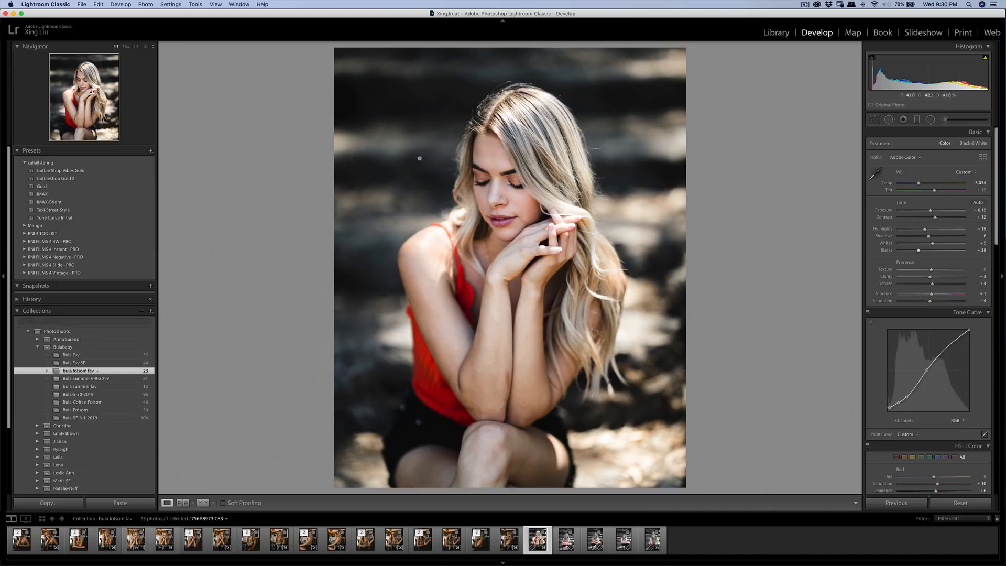
left_click_drag(922, 252, 918, 237)
left_click_drag(937, 219, 936, 220)
Paint over the reddish mark on the forearm near the elbow with Spot Removal in Heal mode, size 23.
left_click(508, 381)
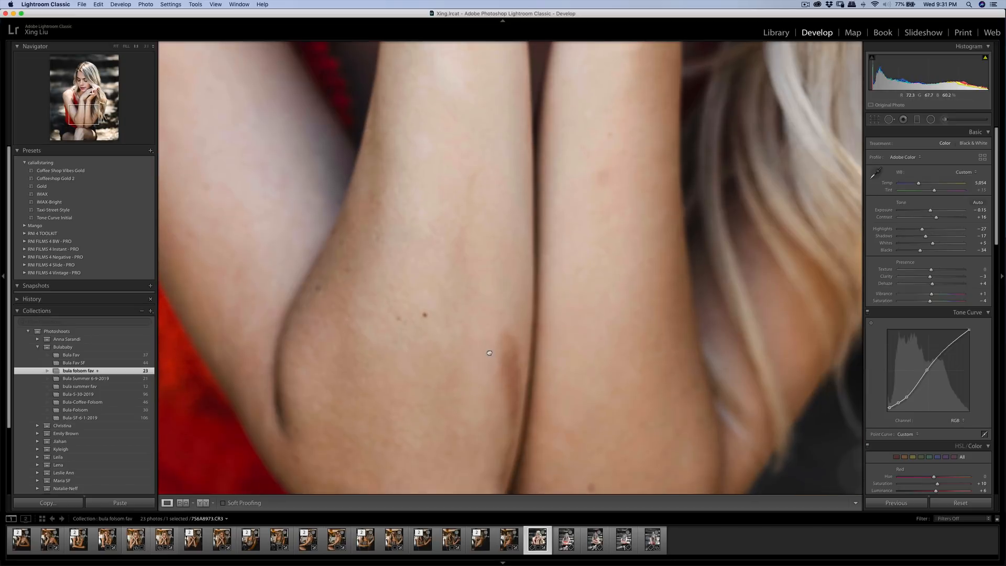
left_click_drag(508, 382, 454, 258)
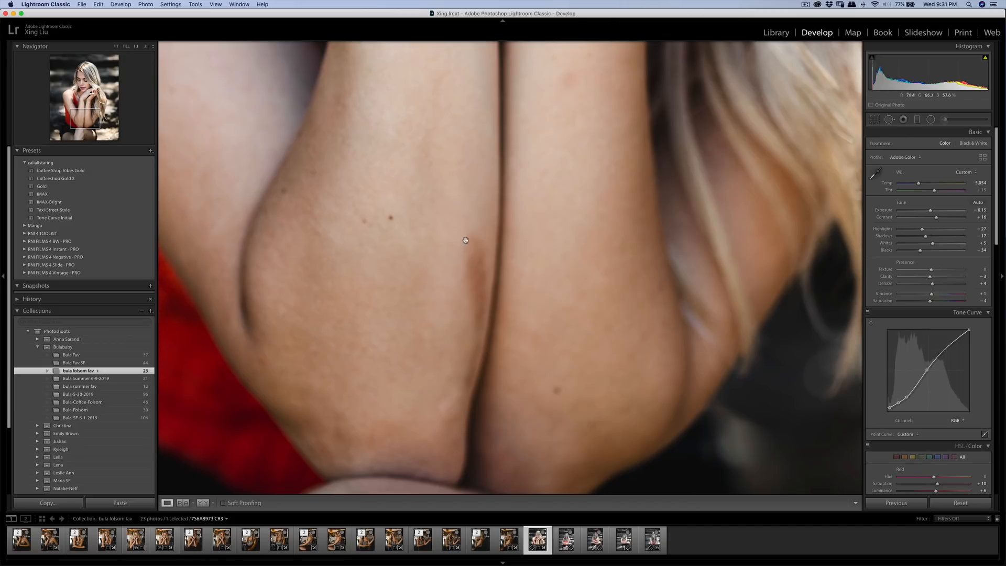
key("super+equal")
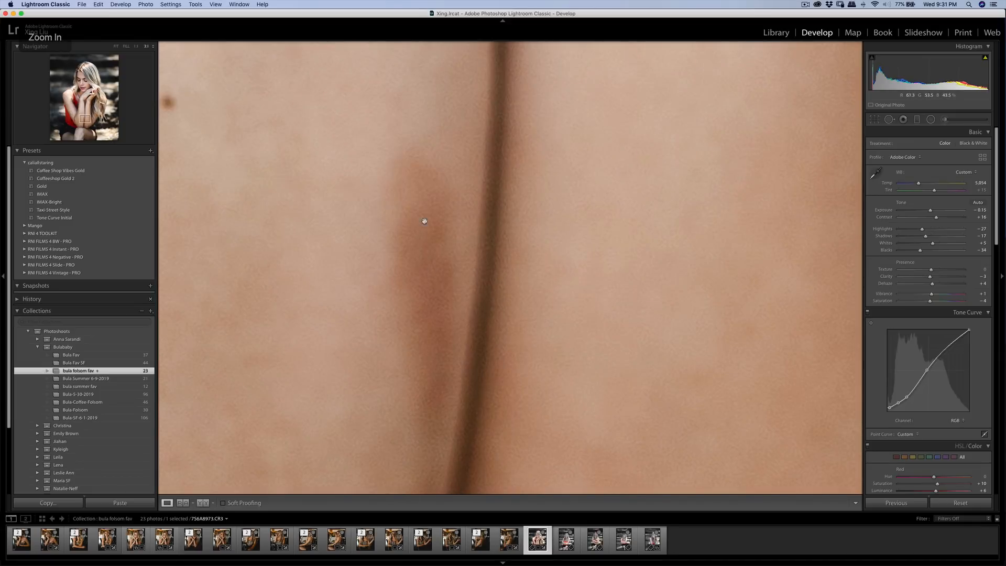
left_click_drag(422, 220, 491, 237)
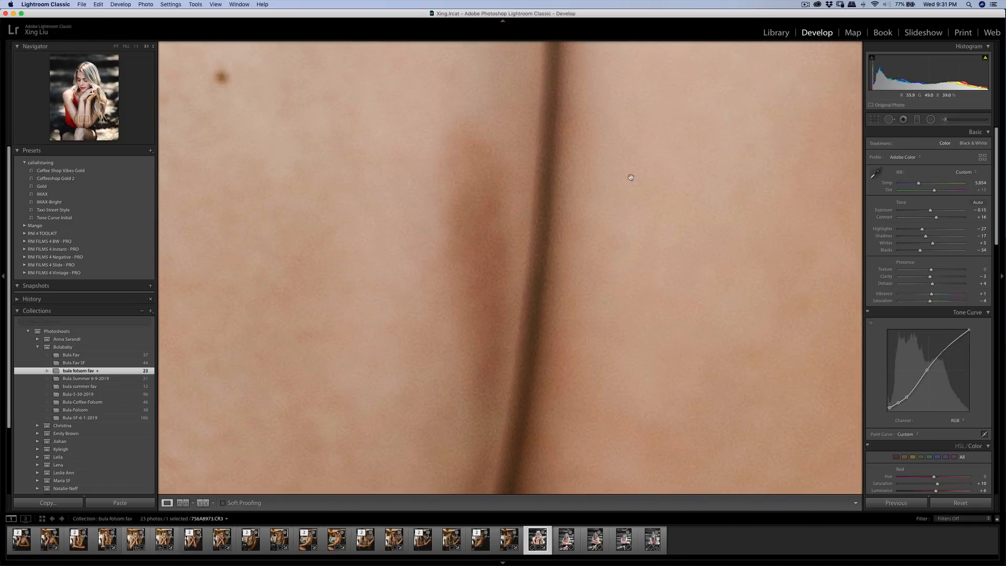
left_click(889, 120)
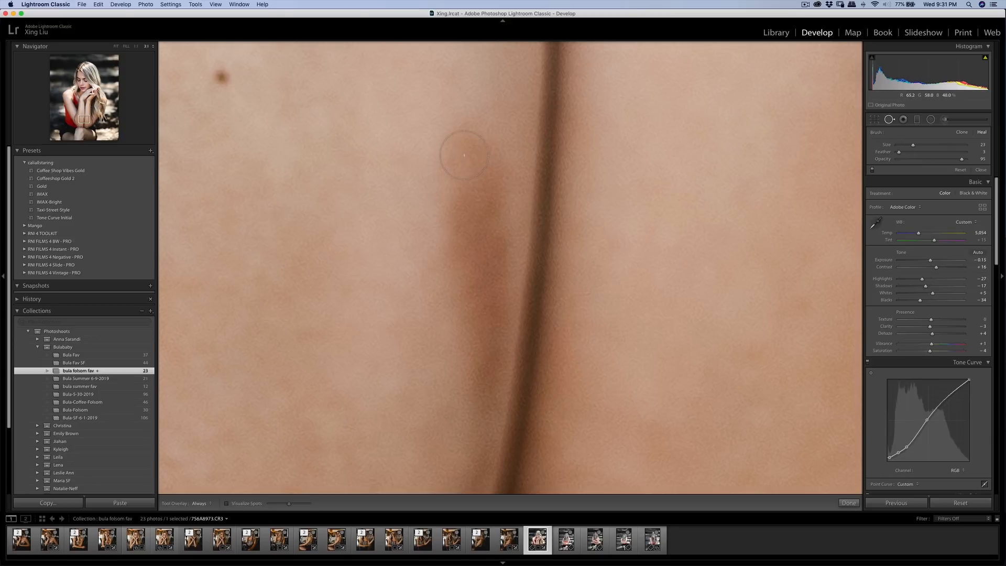
mouse_move(465, 149)
left_mouse_down()
mouse_move(483, 178)
mouse_move(480, 222)
mouse_move(471, 178)
mouse_move(469, 187)
mouse_move(475, 281)
mouse_move(491, 268)
mouse_move(483, 391)
mouse_move(439, 198)
mouse_move(450, 172)
mouse_move(441, 152)
left_mouse_up()
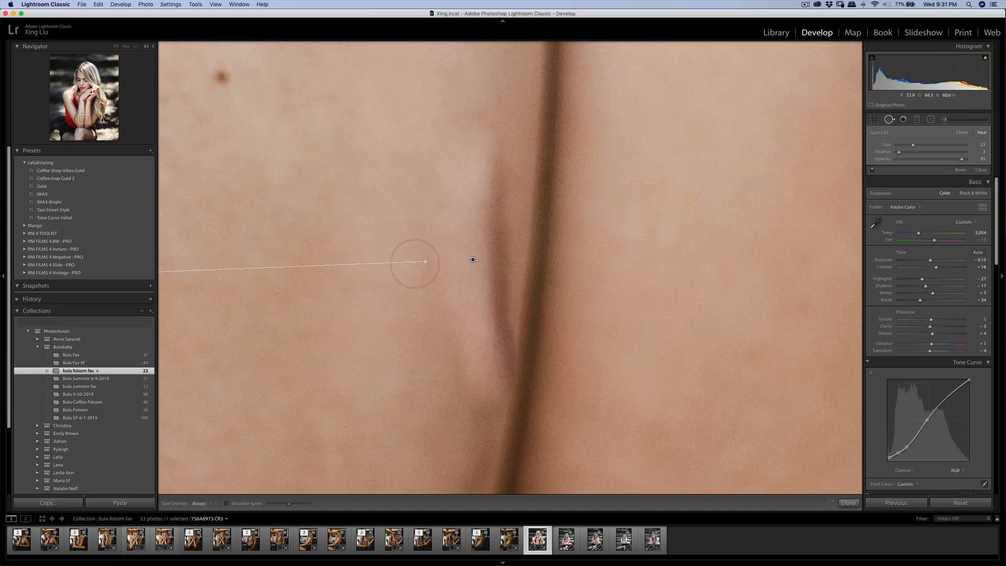
Move the heal source onto clean forearm skin right beside the reddish mark.
key("space")
left_click_drag(360, 296, 581, 224)
scroll(581, 224, "left", 10)
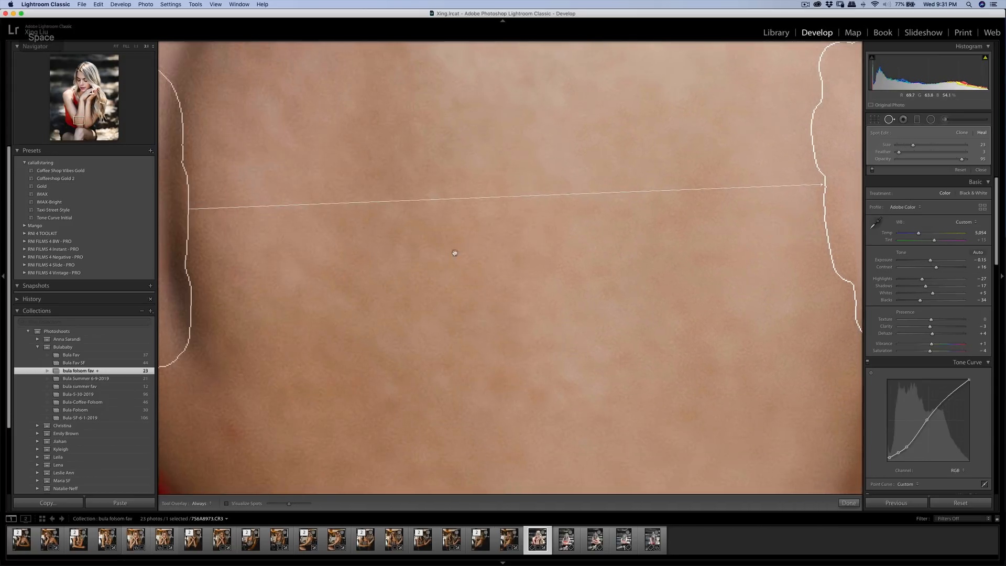
mouse_move(211, 279)
left_mouse_down()
mouse_move(661, 220)
mouse_move(783, 233)
mouse_move(680, 221)
left_mouse_up()
key("space")
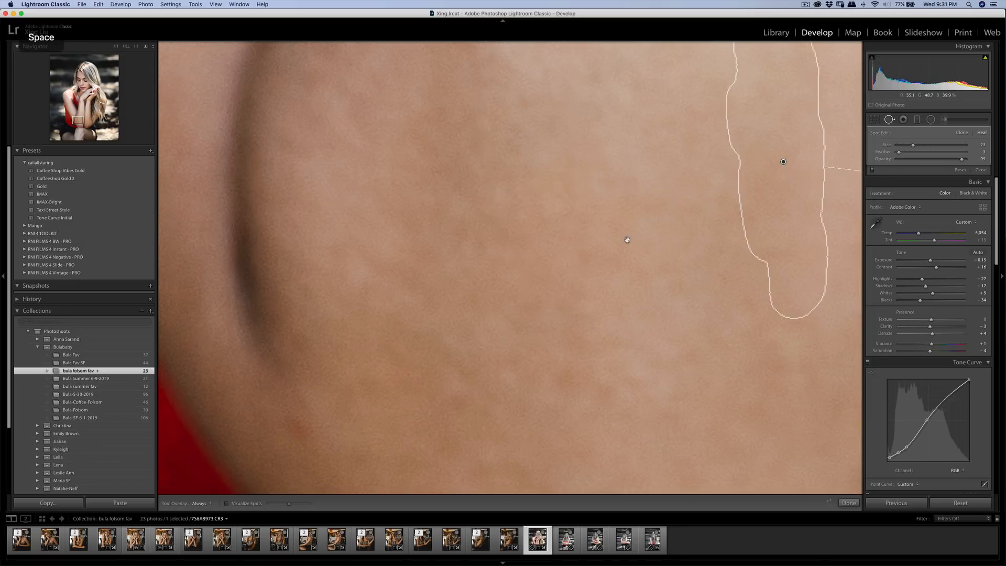
mouse_move(627, 239)
left_mouse_down()
mouse_move(597, 235)
mouse_move(504, 280)
mouse_move(491, 263)
mouse_move(531, 214)
left_mouse_up()
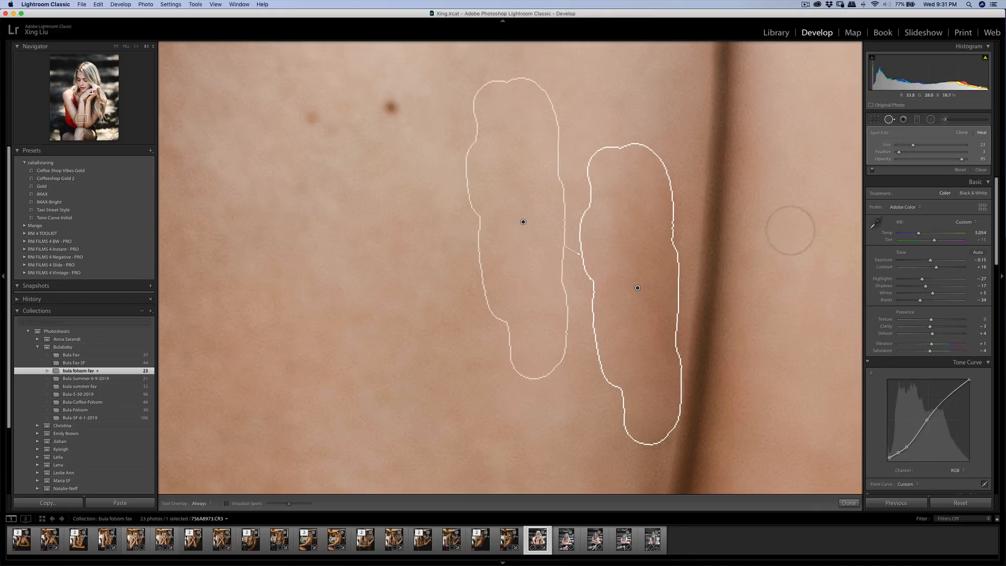
Paint the forearm mark with a Soften Skin (Lite) adjustment brush enlarged to size 25, and check the result on the whole photo.
left_click(944, 121)
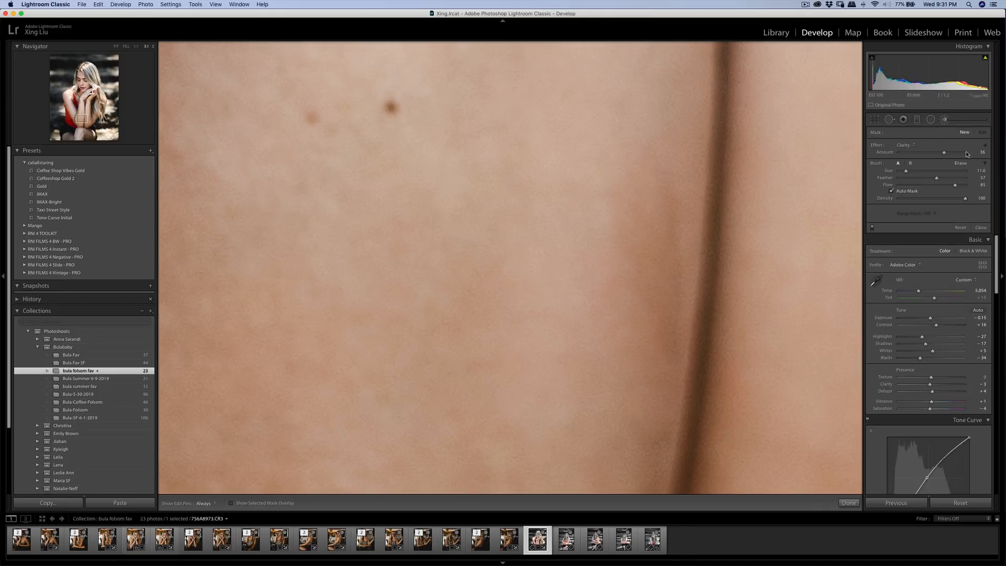
left_click(906, 145)
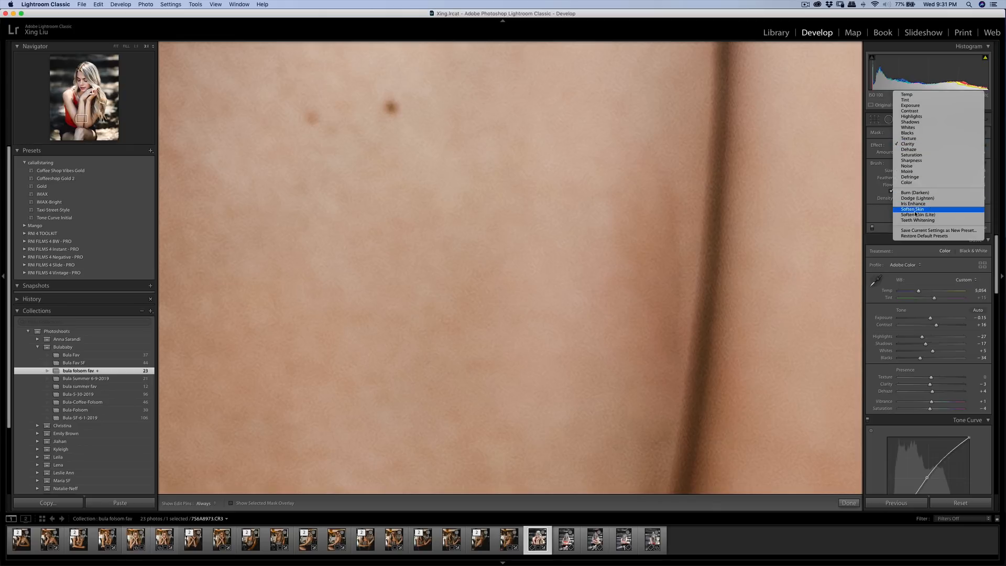
left_click(916, 215)
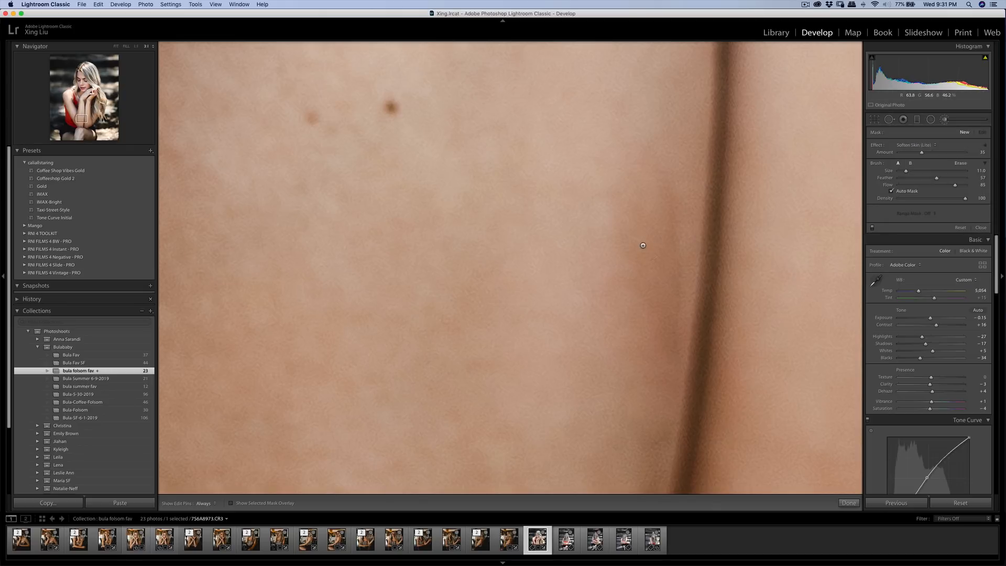
scroll(653, 235, "up", 3)
key("h")
key("super+minus")
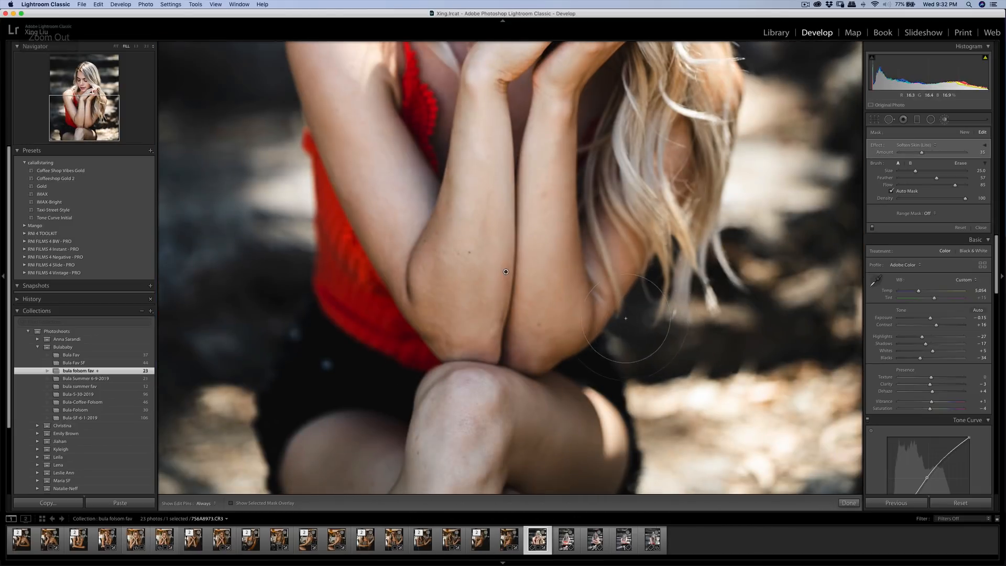
key("super+minus")
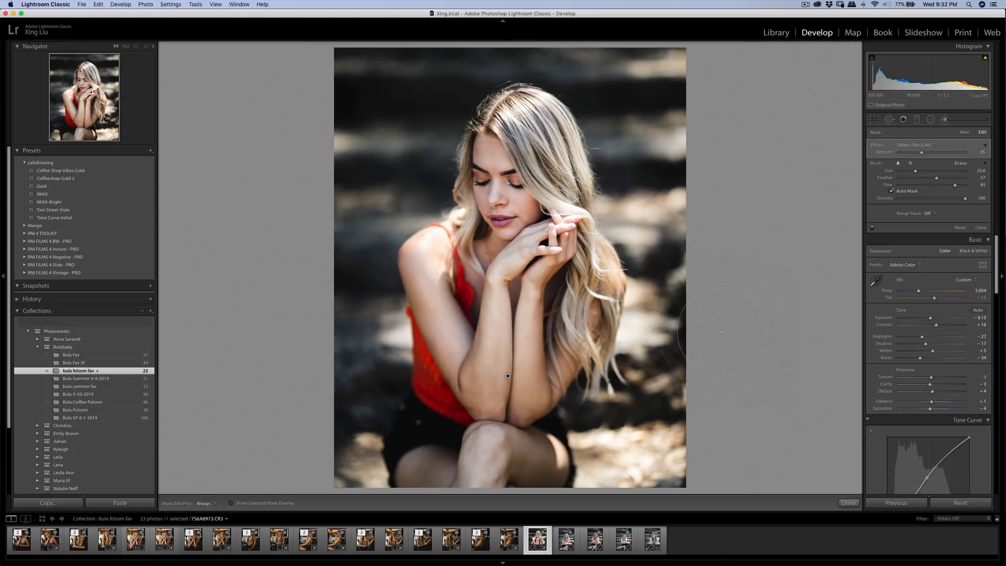
key("k")
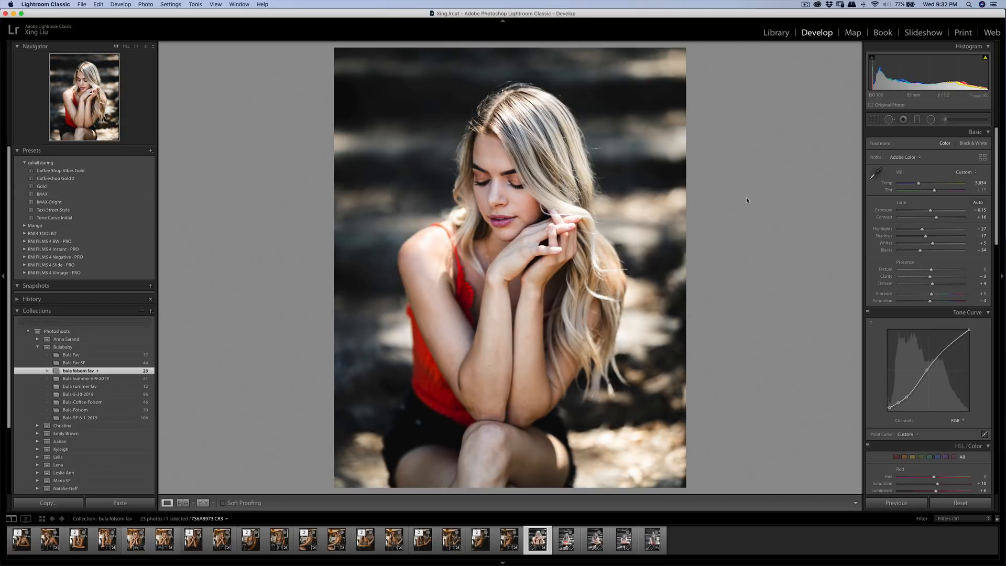
Open a TIFF copy of the edited portrait in the Portraiture 3 plug-in.
right_click(556, 203)
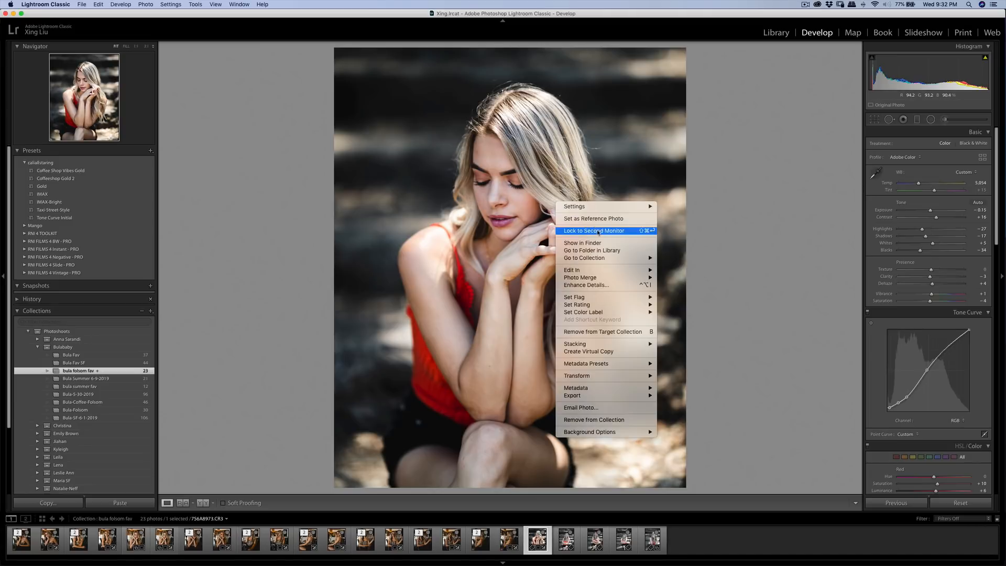
mouse_move(629, 269)
left_click(681, 290)
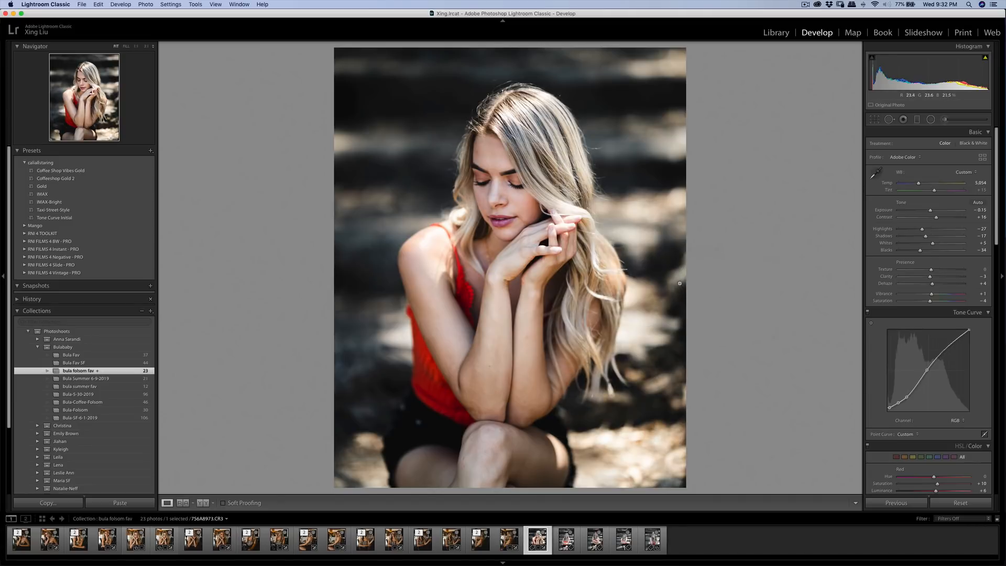
left_click(557, 233)
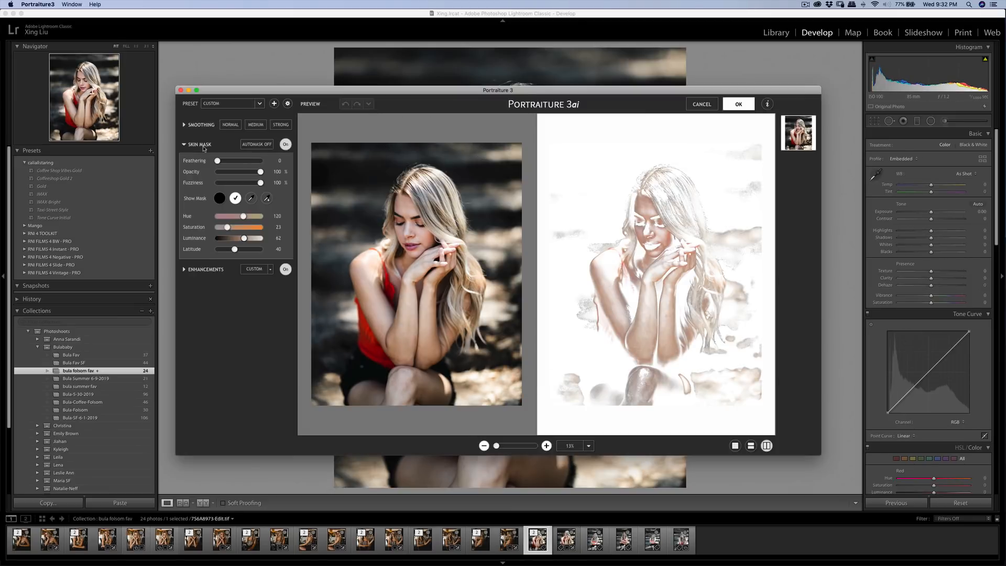
Review the Smoothing settings in Portraiture.
left_click(184, 126)
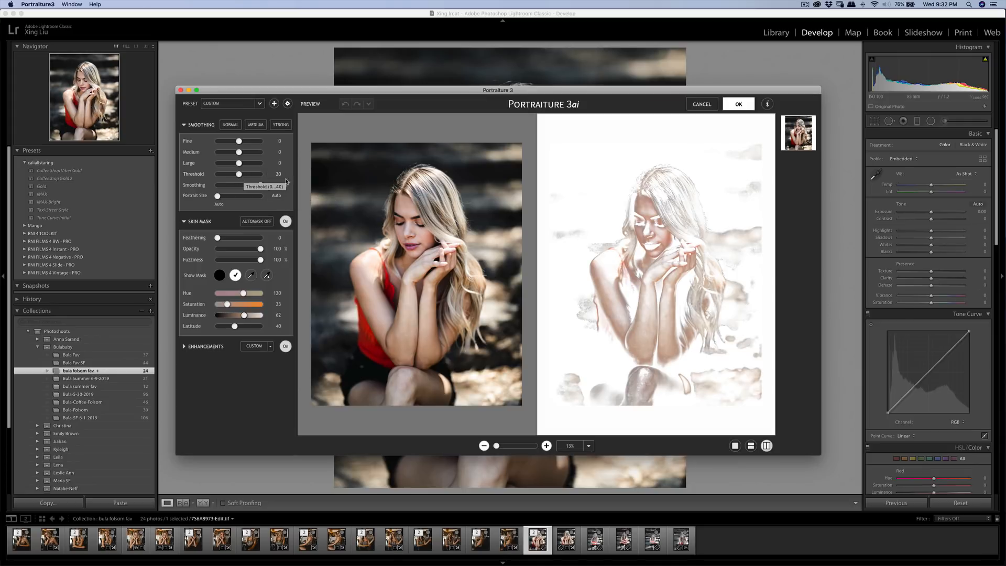
left_click(184, 125)
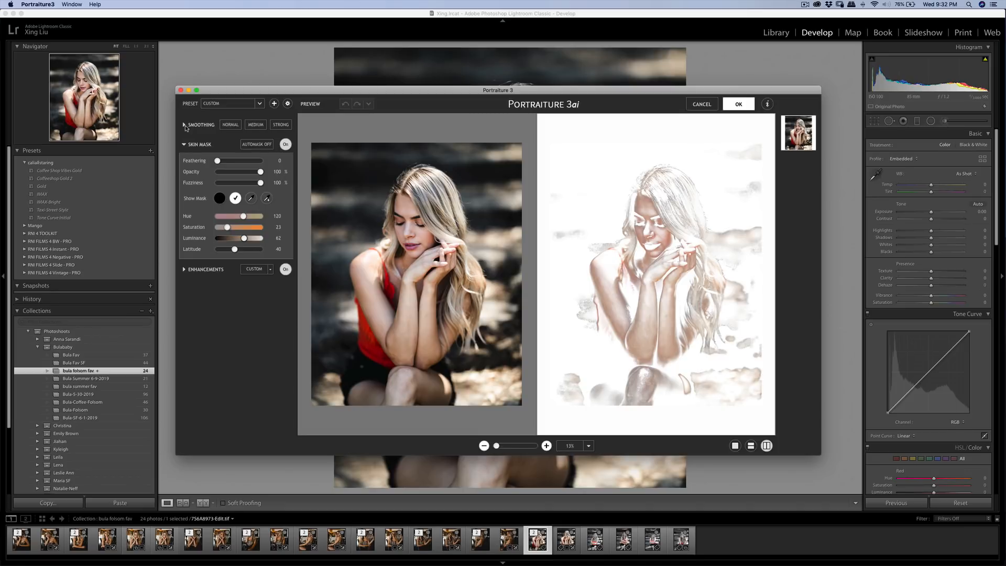
left_click(184, 125)
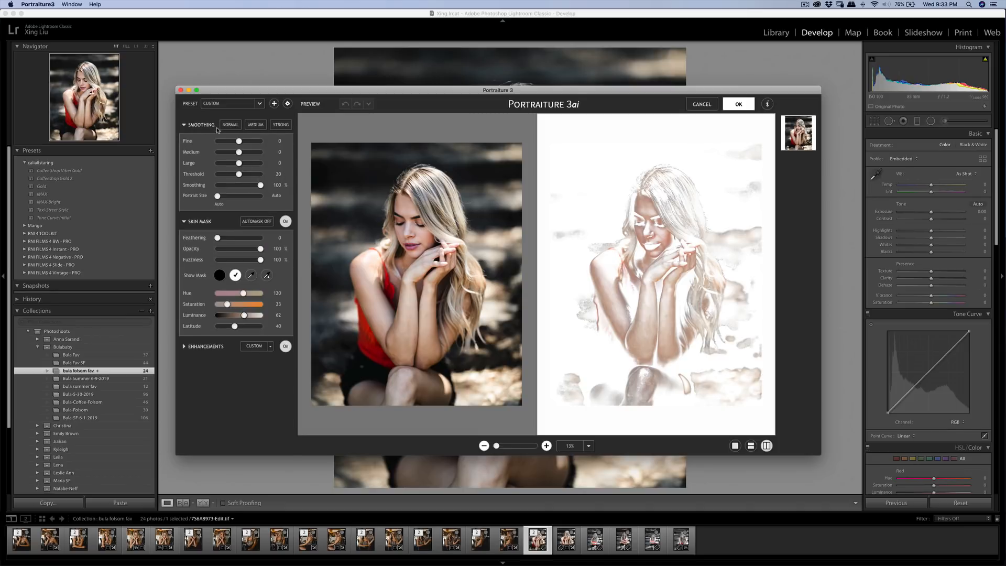
left_click(184, 125)
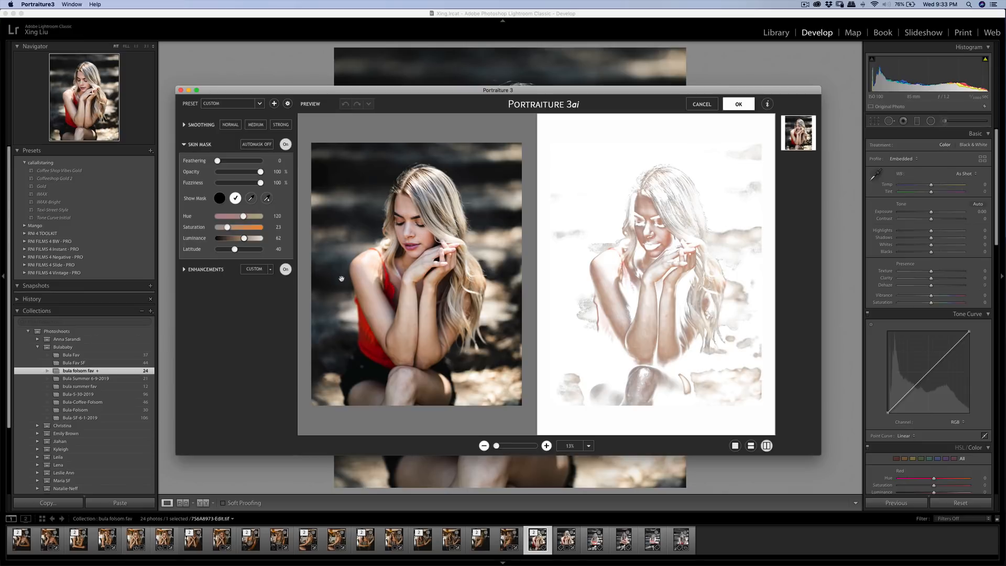
Sample the facial skin tone for the skin mask and apply the Portraiture retouch.
left_click(252, 201)
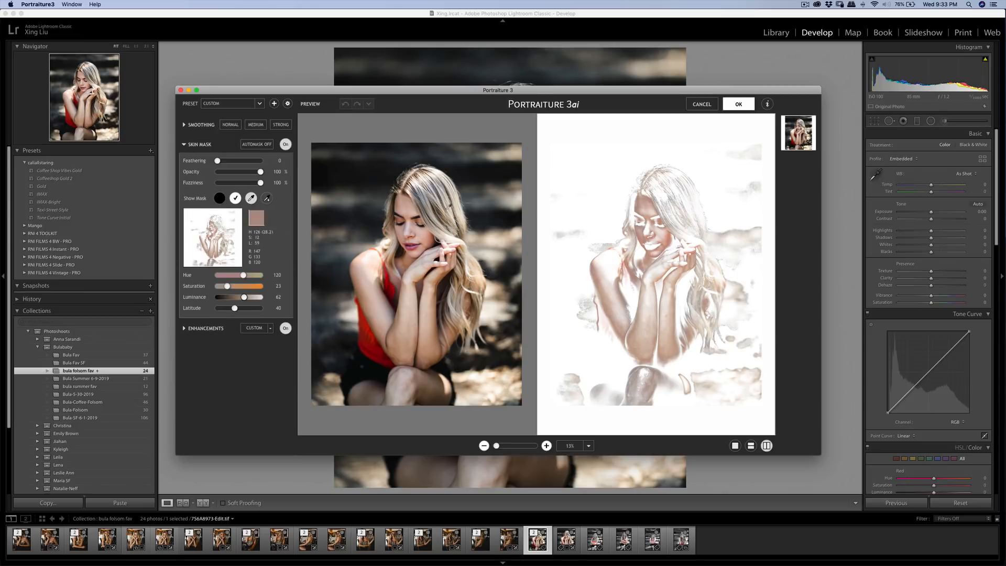
left_click(650, 211)
left_click(737, 104)
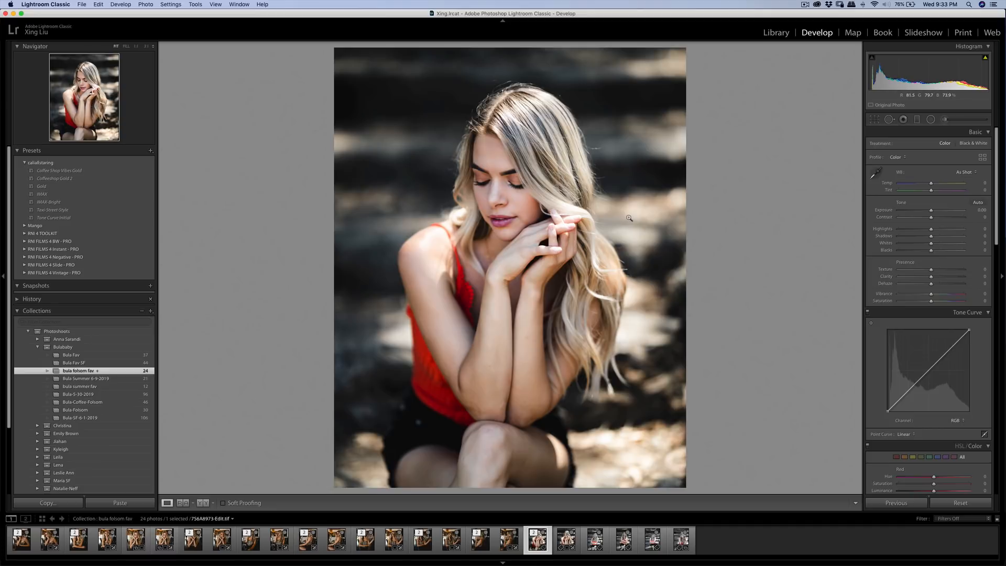
Check the retouched face up close and export the TIFF copy of the portrait to the specified hard drive folder.
left_click(490, 167)
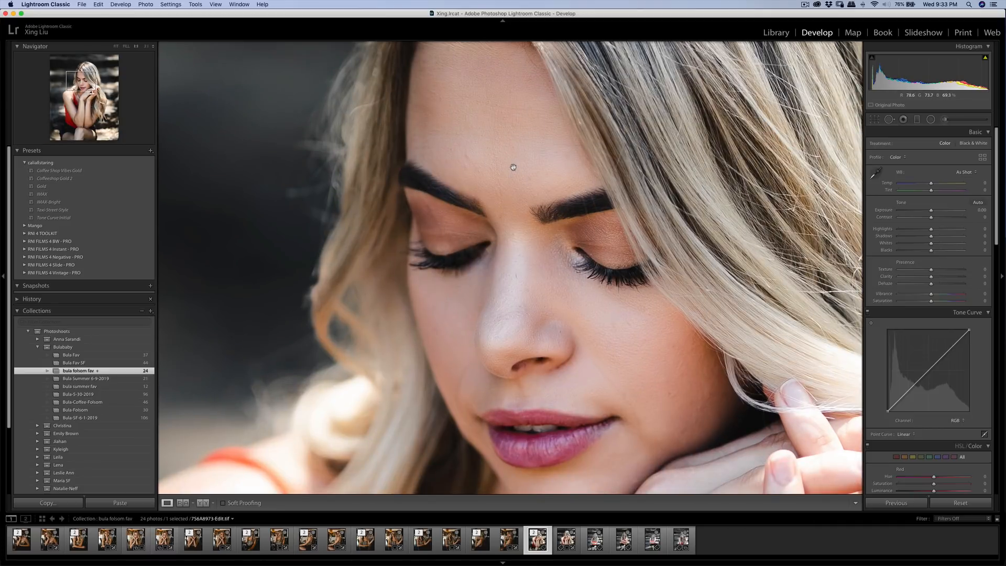
left_click(513, 167)
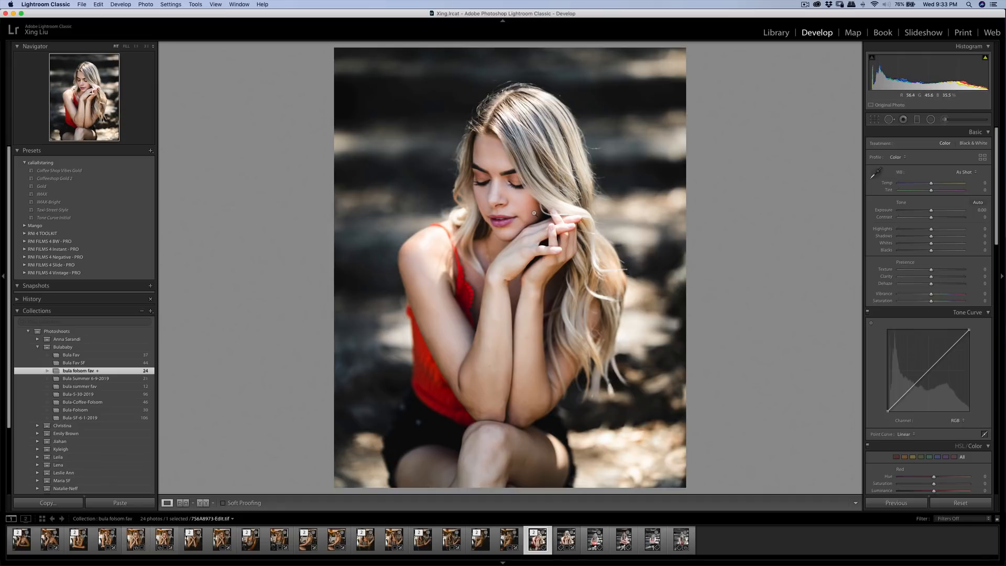
key("super+shift+e")
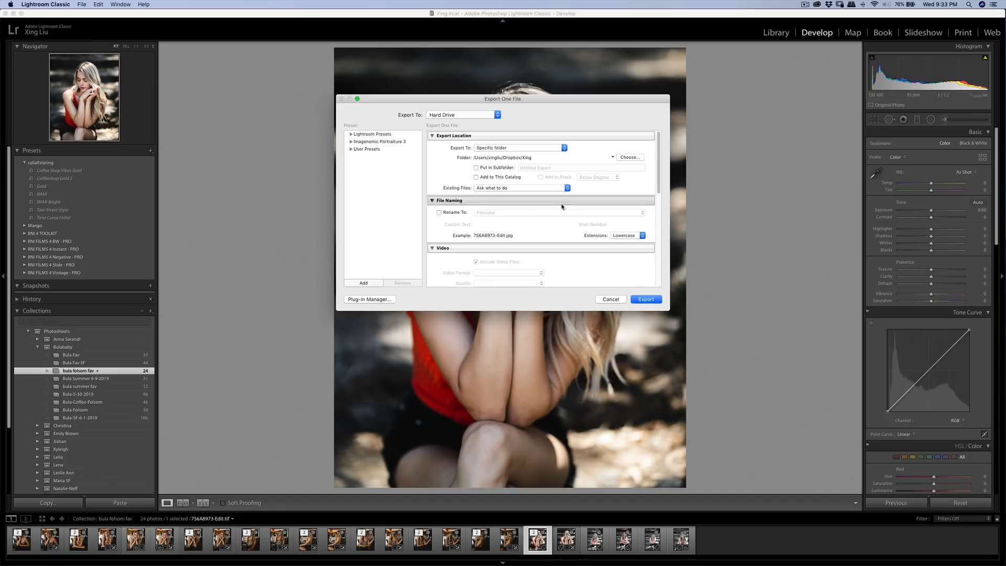
left_click(634, 301)
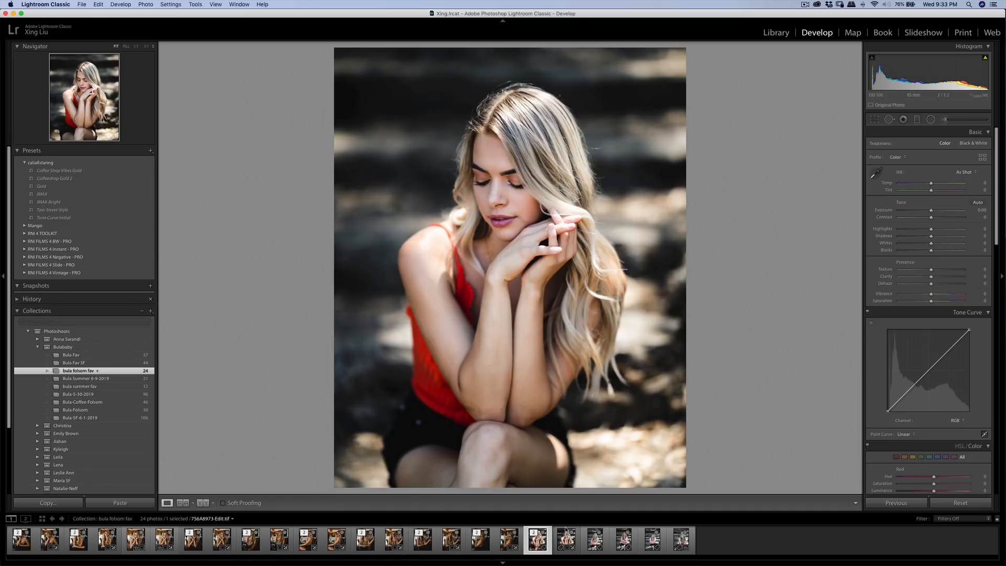
Try to copy the develop settings from the finished portrait onto the unedited crossed-arms photo 756A8984.CR3.
left_click(566, 537)
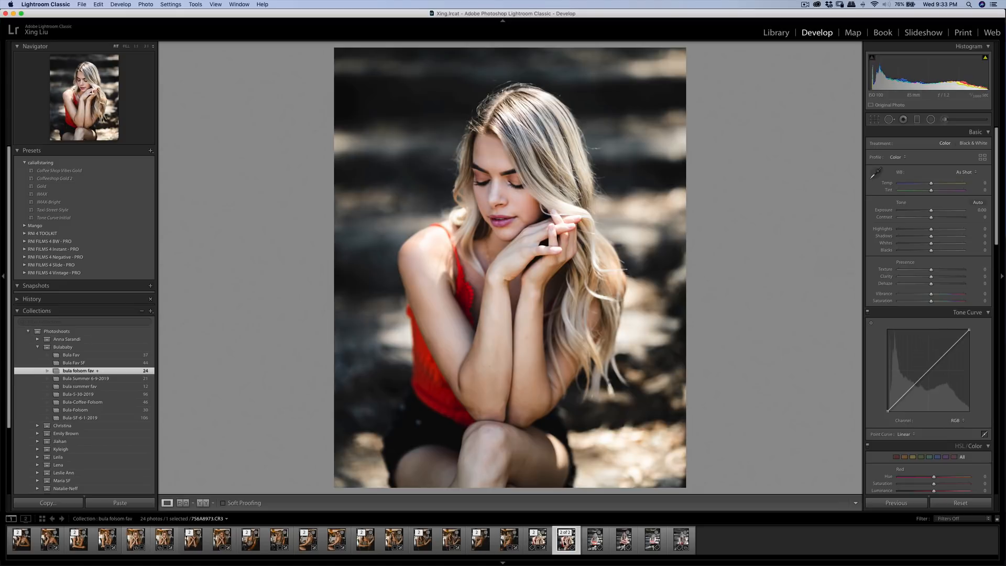
left_click(79, 501)
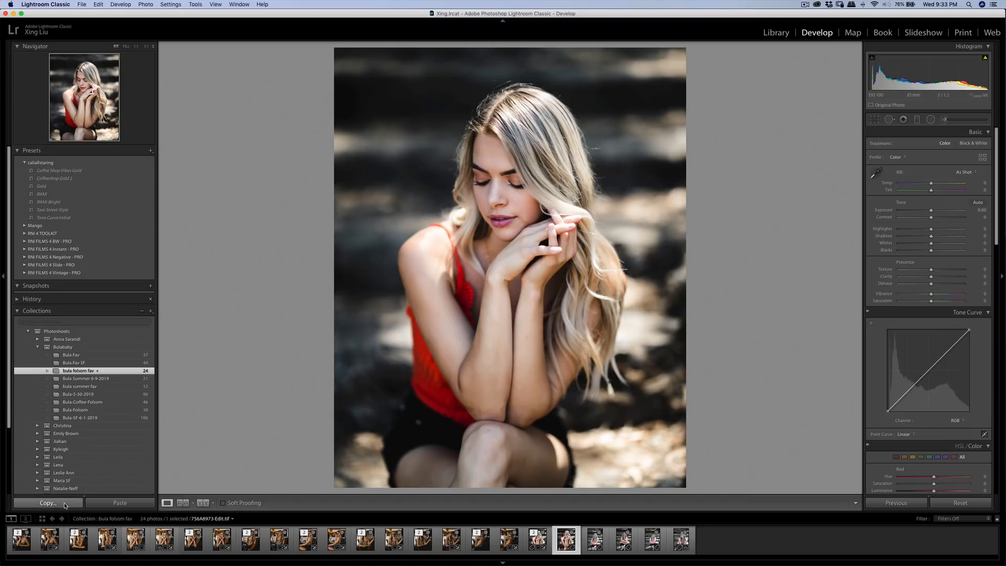
left_click(627, 280)
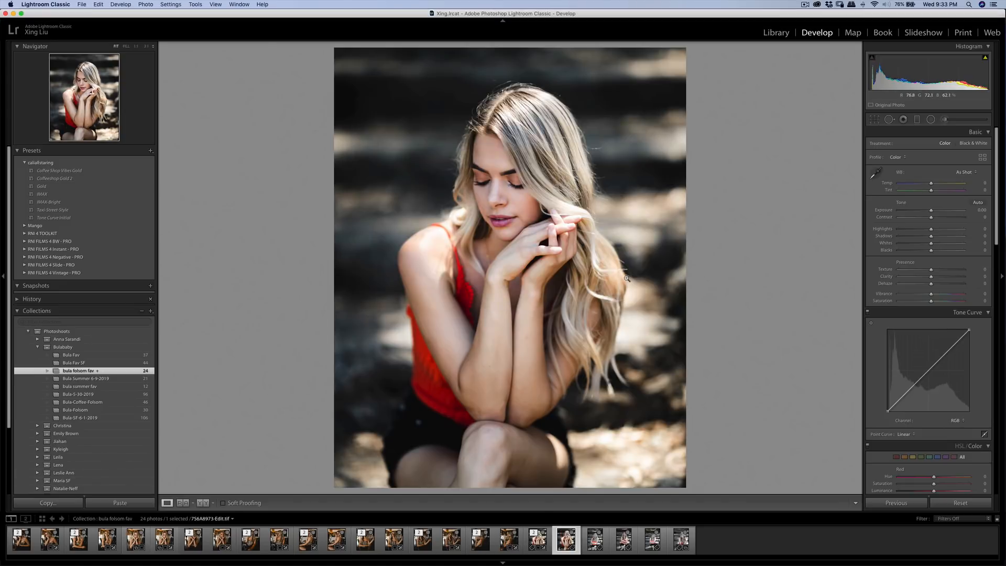
left_click(590, 547)
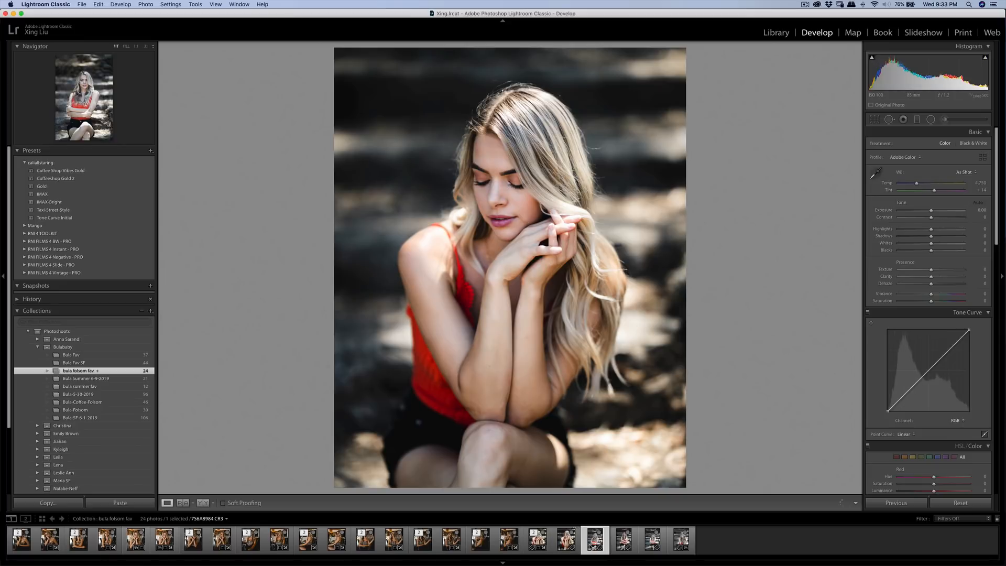
left_click(124, 503)
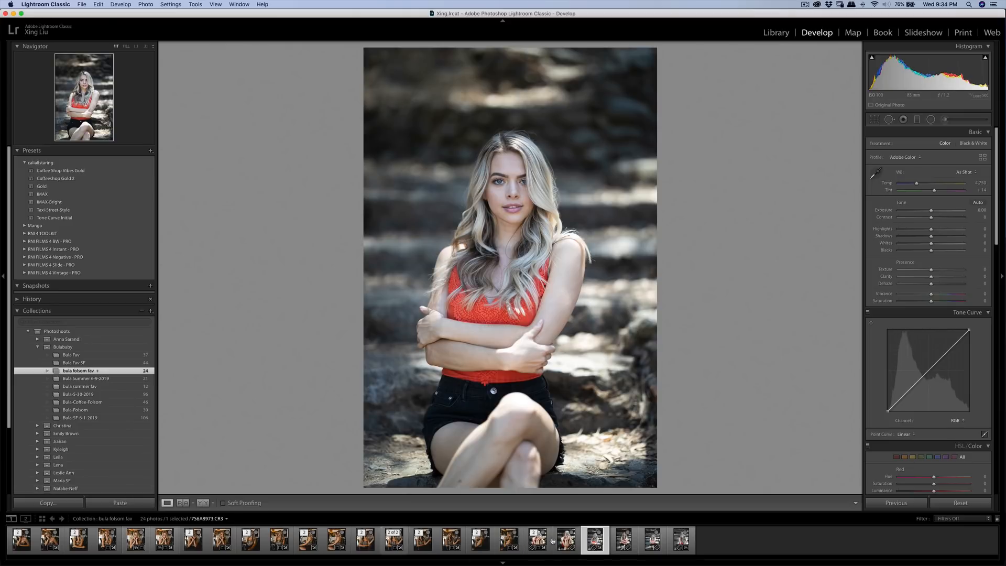
Copy the develop settings of the edited raw portrait 756A8973.CR3 and paste them onto the crossed-arms photo 756A8984.CR3.
left_click(563, 541)
left_click(537, 540)
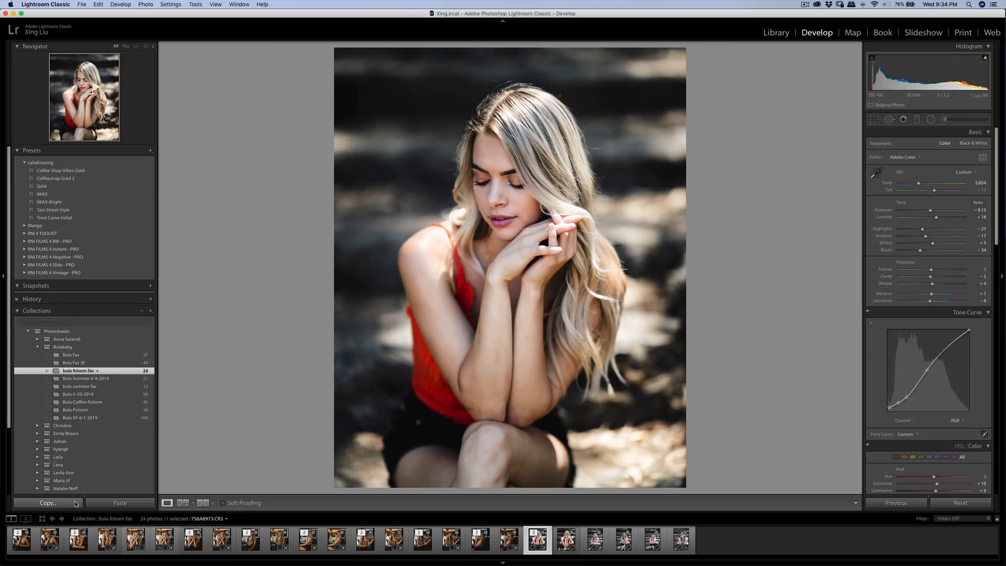
left_click(78, 503)
left_click(632, 279)
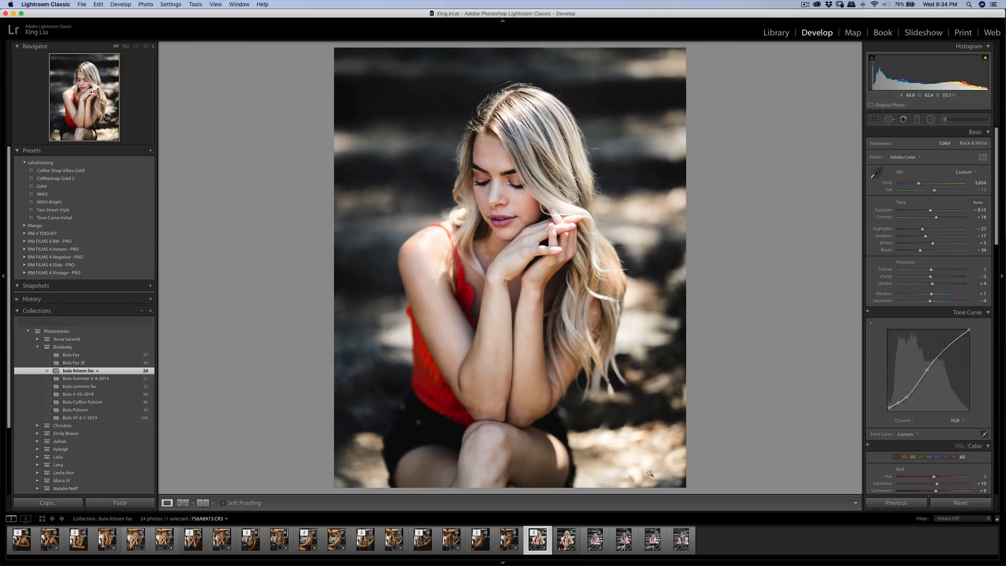
left_click(556, 544)
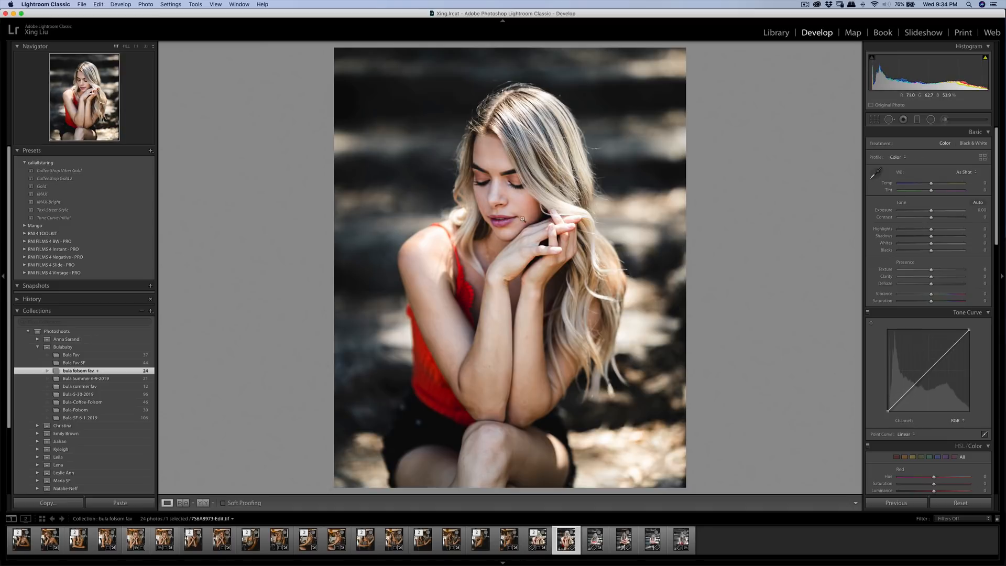
key("Right")
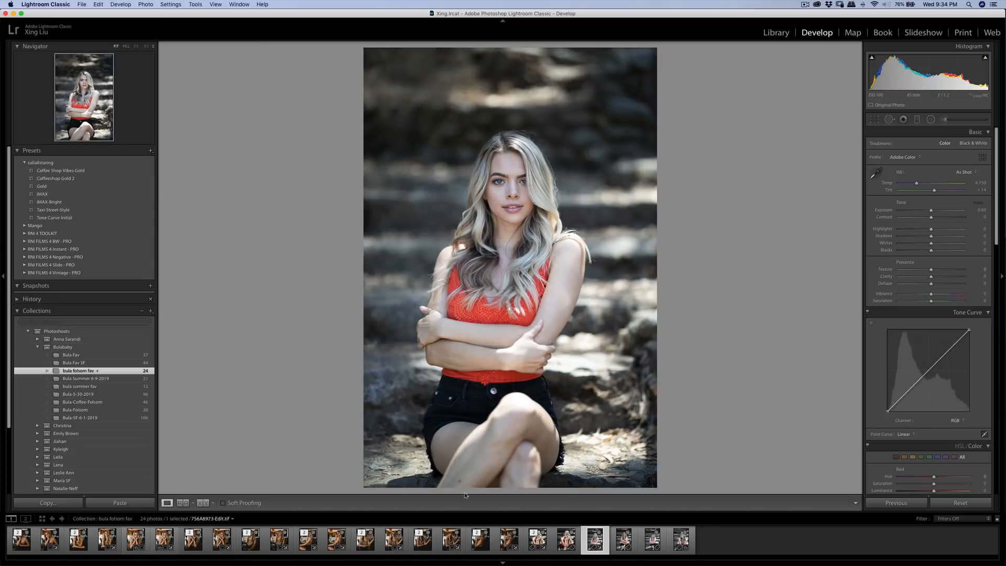
left_click(120, 502)
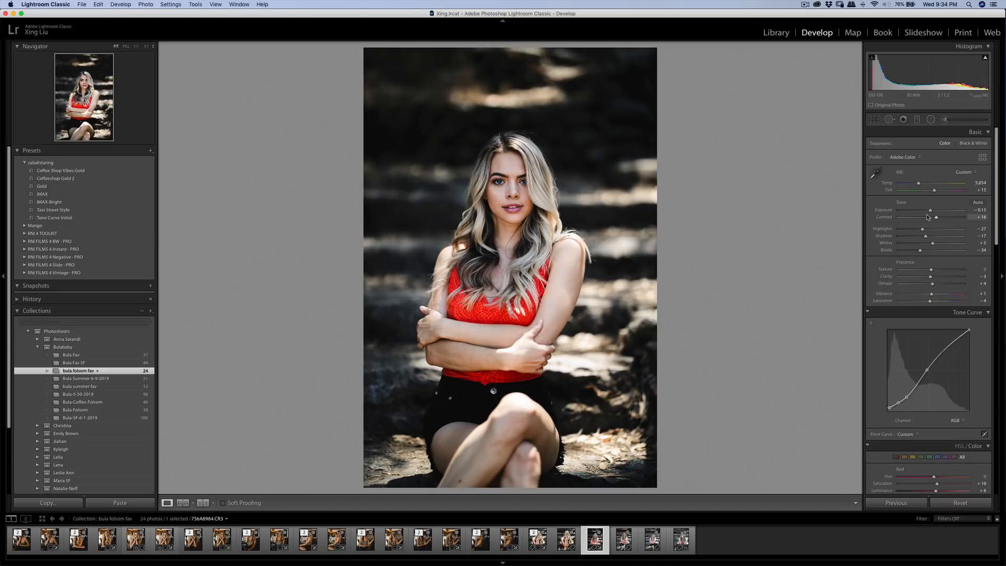
Set Shadows to -7 and paint the face with a Shadows adjustment brush, fine-tuning the brush amount.
left_click_drag(928, 237, 930, 239)
left_click(942, 117)
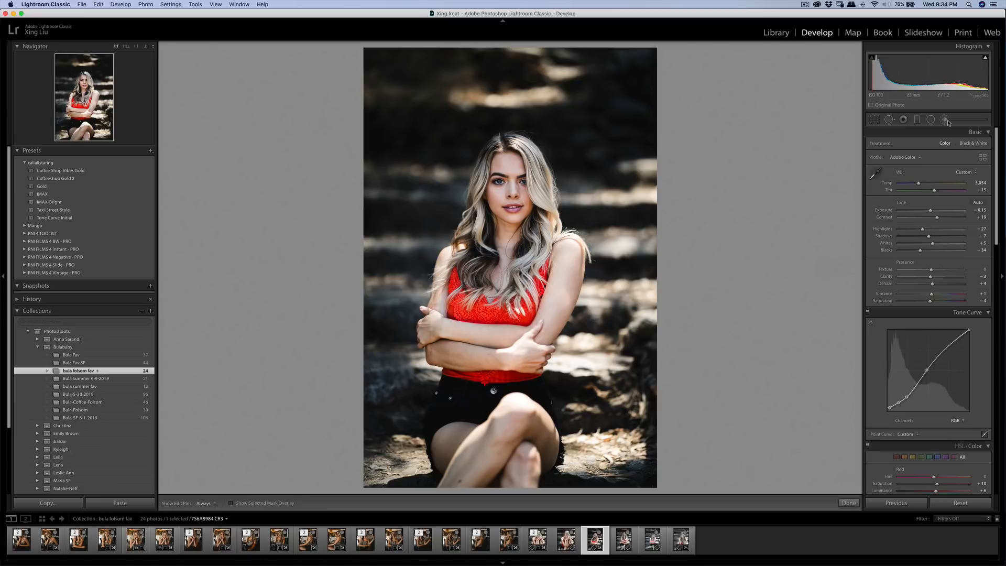
left_click(921, 145)
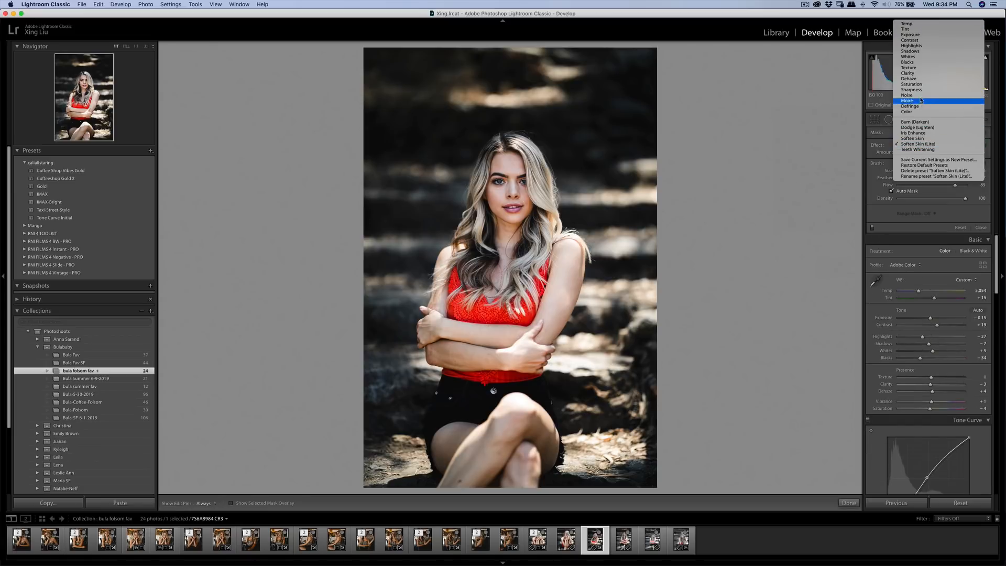
left_click(910, 51)
scroll(493, 205, "down", 3)
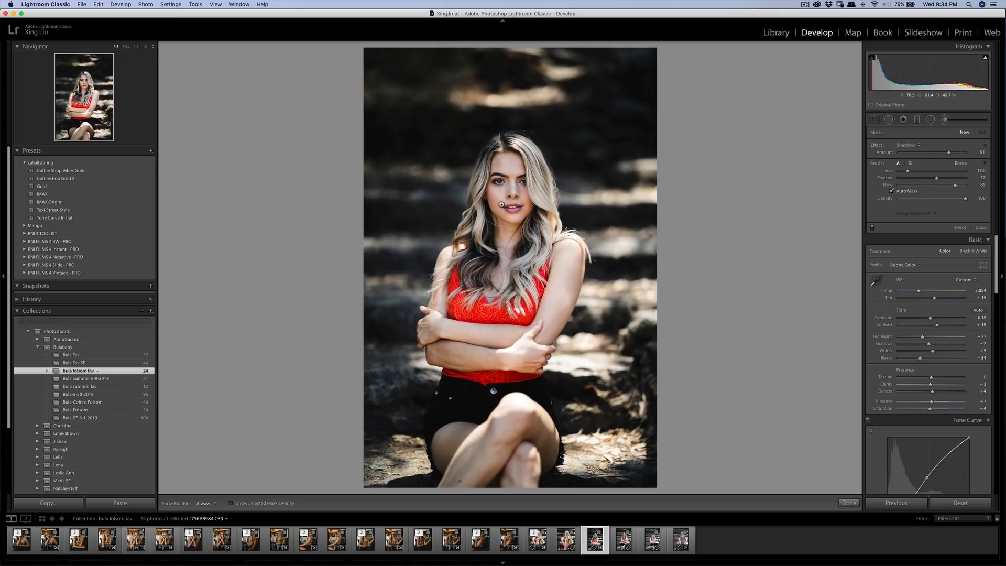
key("h")
key("h")
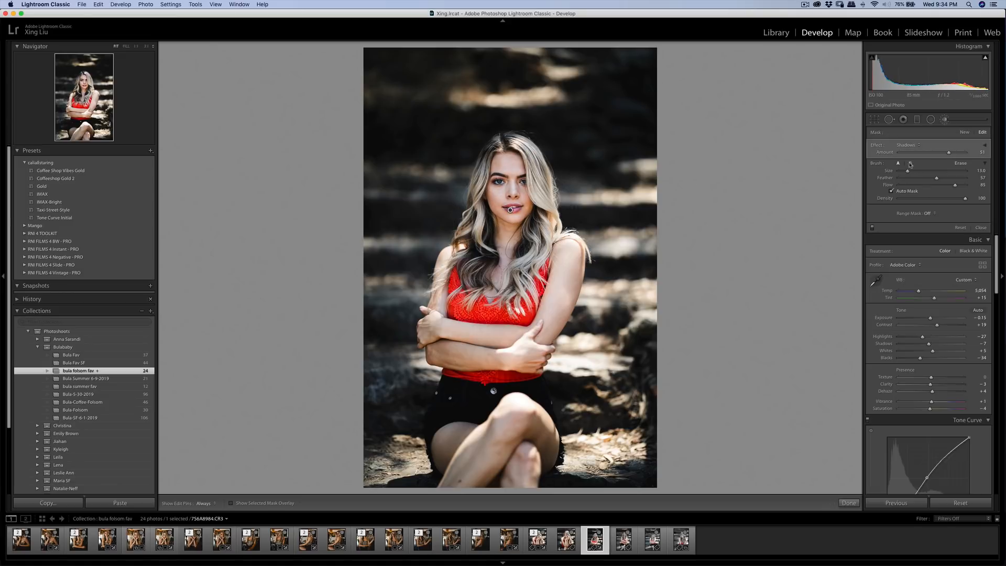
left_click_drag(942, 155, 938, 156)
key("h")
Crop the crossed-arms photo to the 4 x 5 / 8 x 10 aspect ratio, tightening the frame slightly around the woman.
left_click(874, 119)
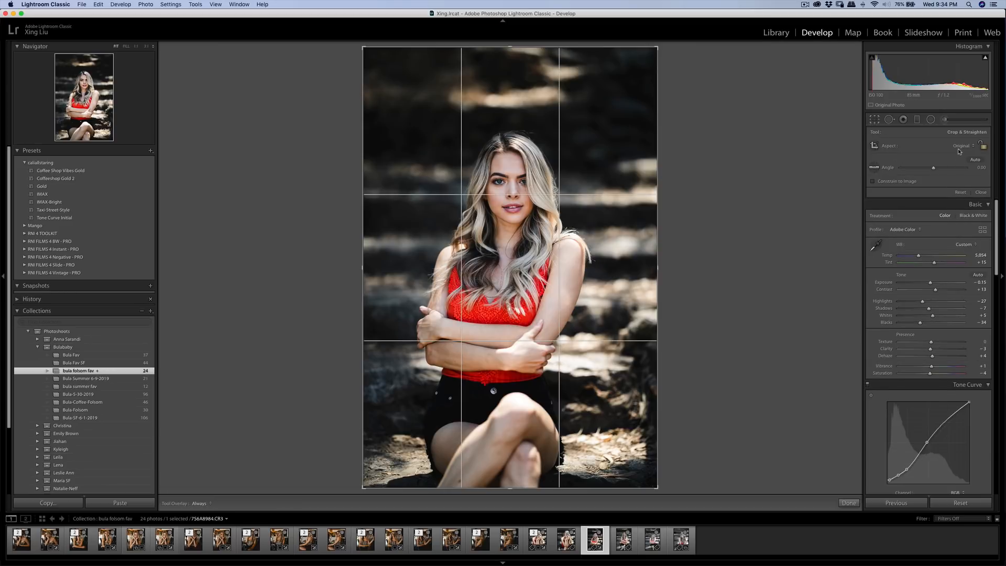
left_click(960, 147)
left_click(948, 165)
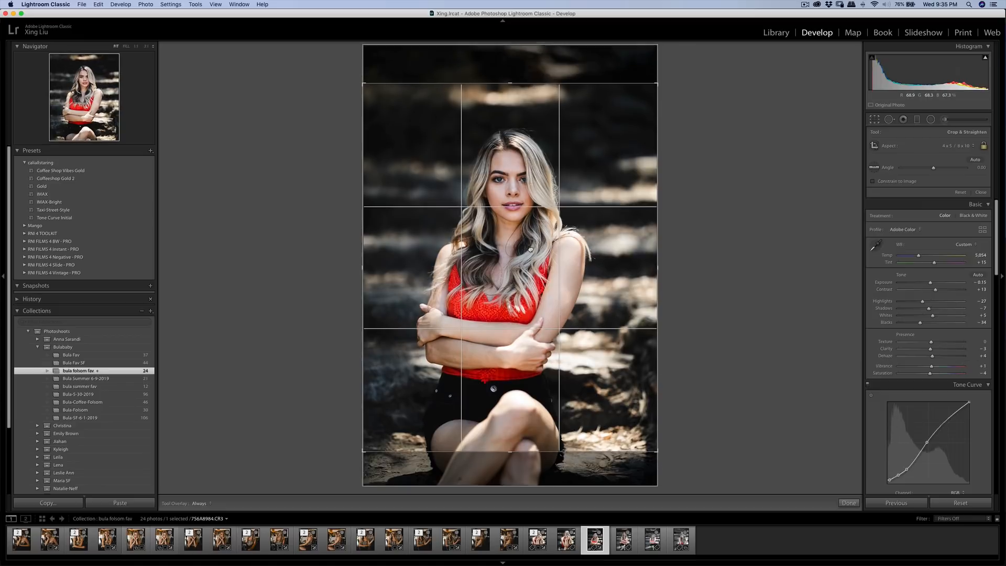
left_click_drag(531, 242, 532, 230)
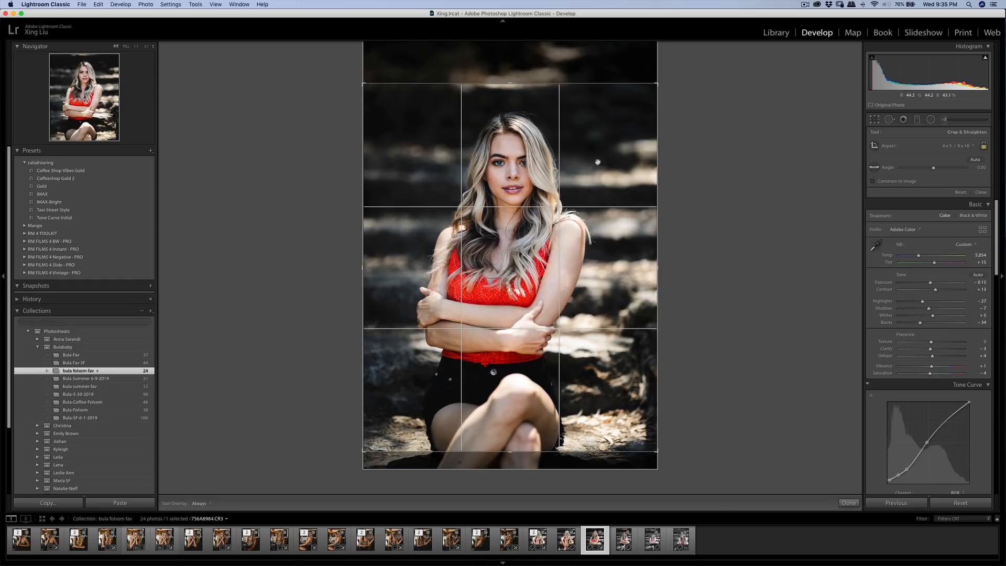
left_click_drag(656, 84, 631, 103)
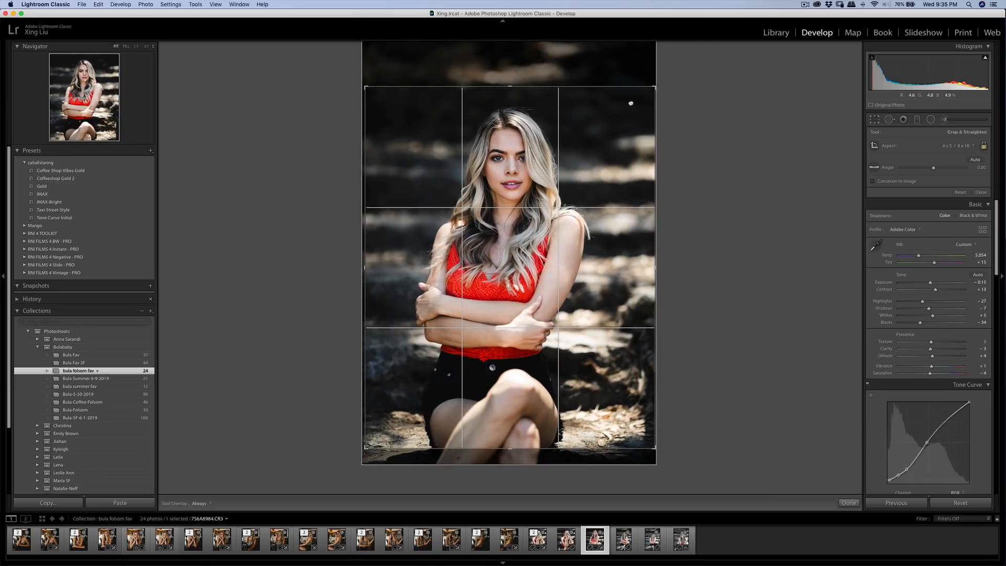
key("Return")
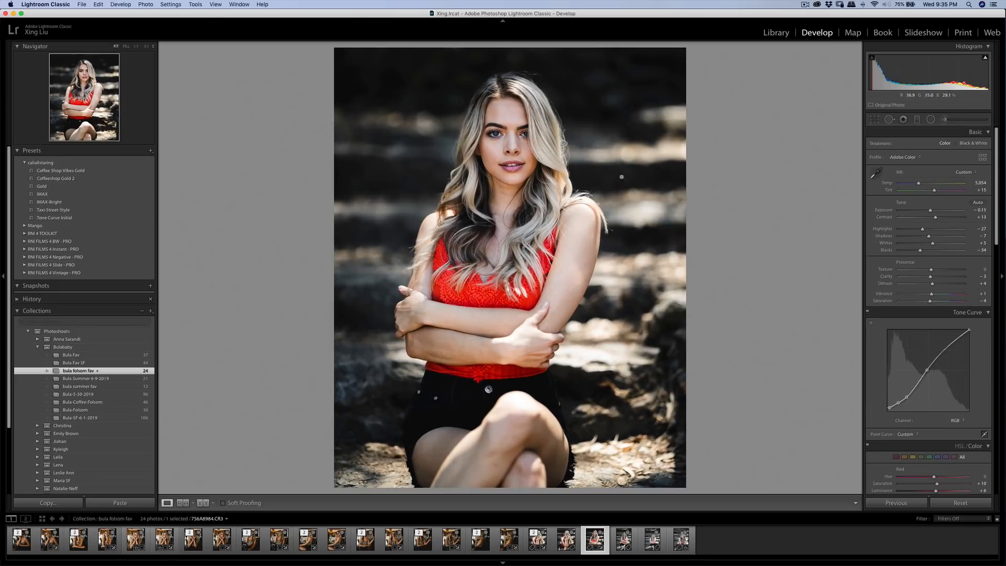
Readjust the photo's vertical position inside the 4 x 5 crop, keeping only a little space above the head.
left_click(874, 119)
left_click_drag(515, 137, 515, 149)
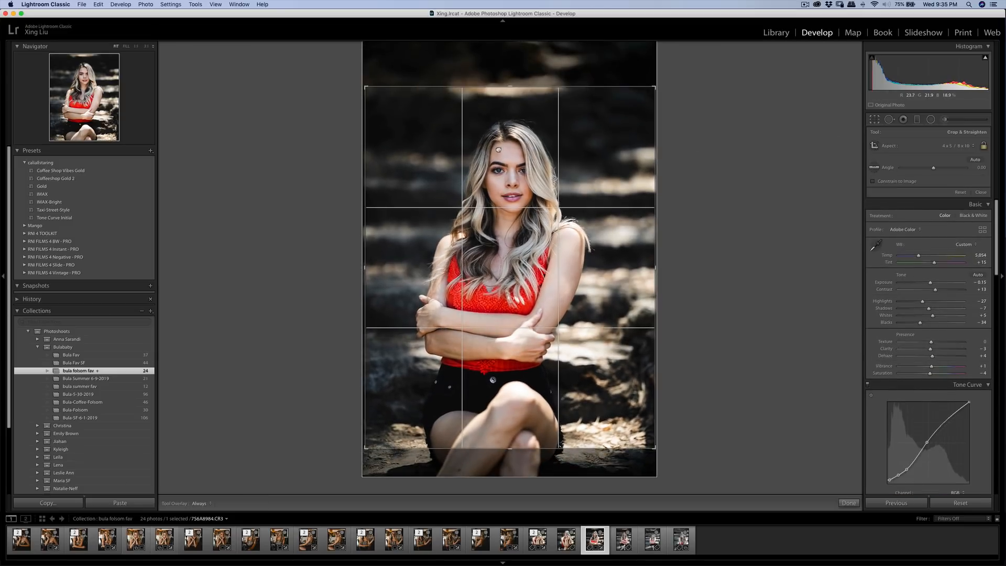
key("Return")
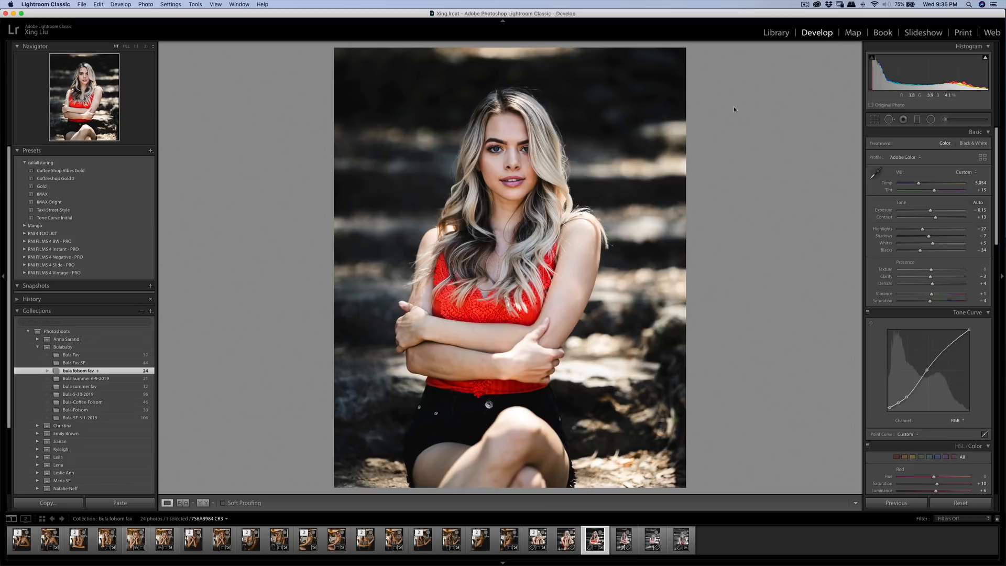
left_click(873, 120)
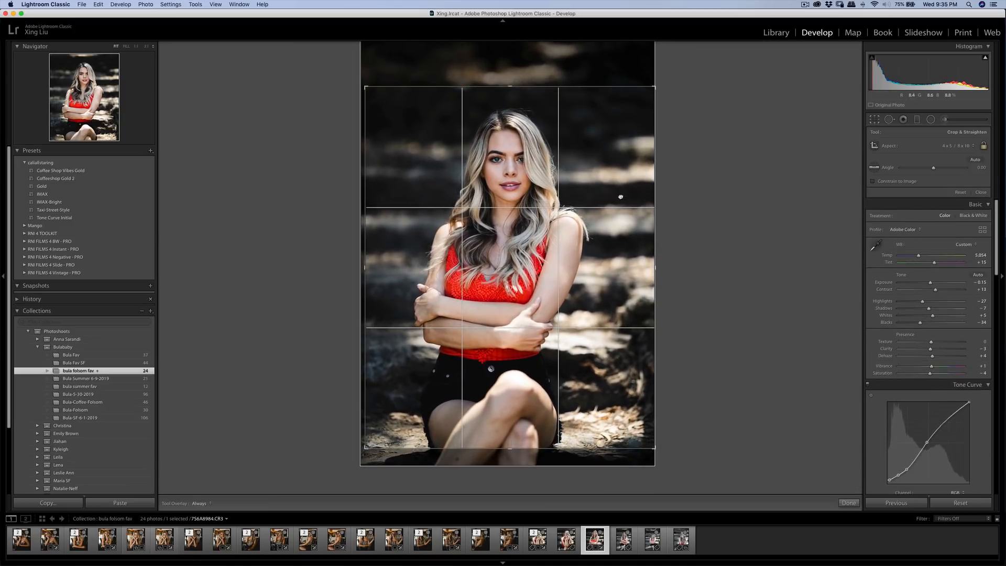
left_click_drag(620, 197, 618, 197)
key("Return")
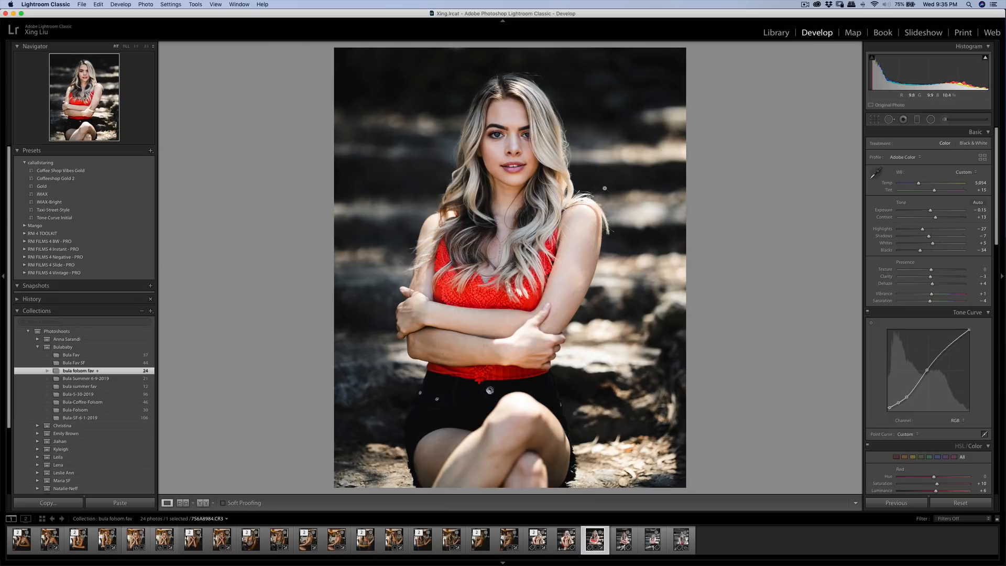
Open a copy of the cropped photo with Lightroom adjustments in the Portraiture 3 plug-in.
right_click(554, 221)
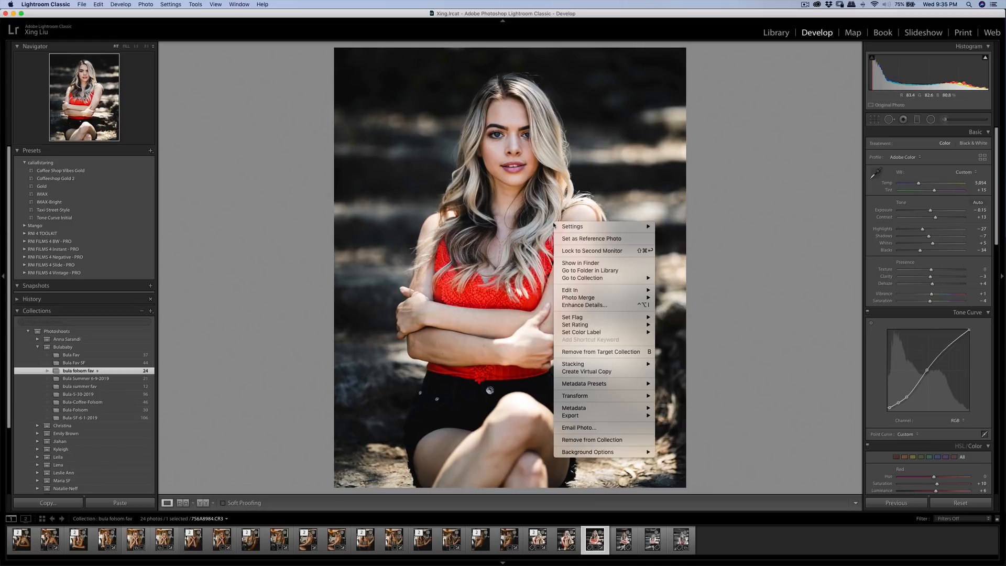
mouse_move(634, 290)
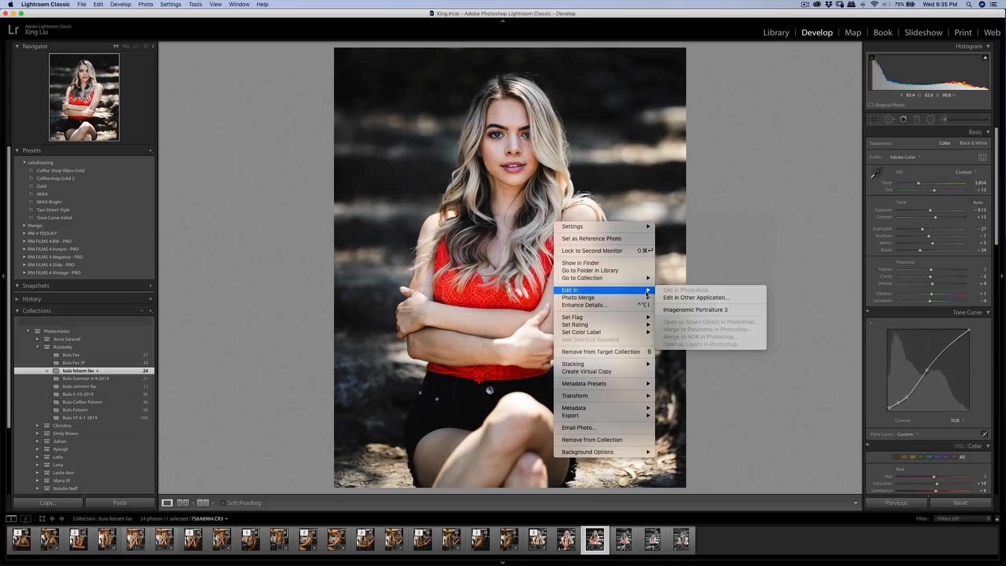
left_click(669, 309)
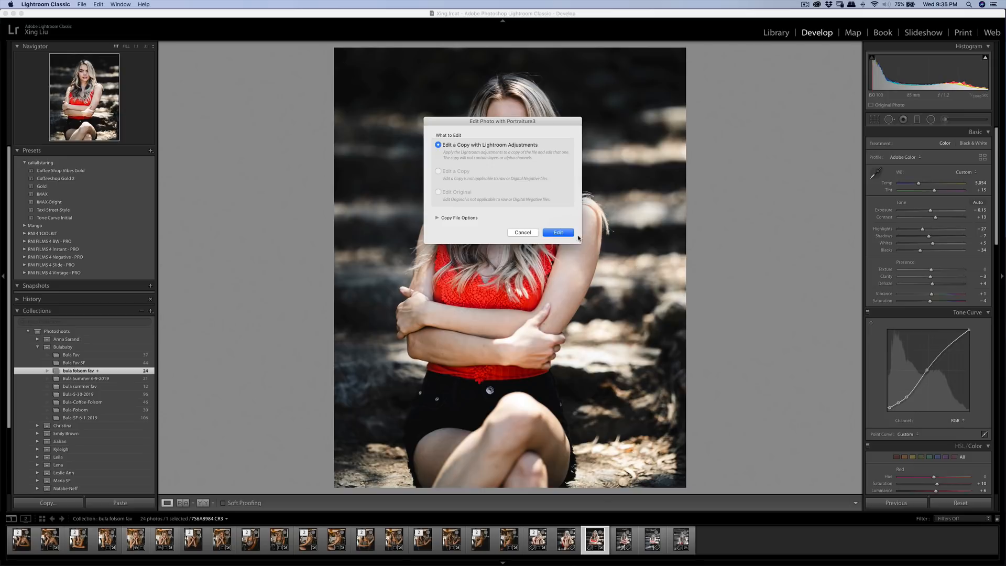
left_click(565, 235)
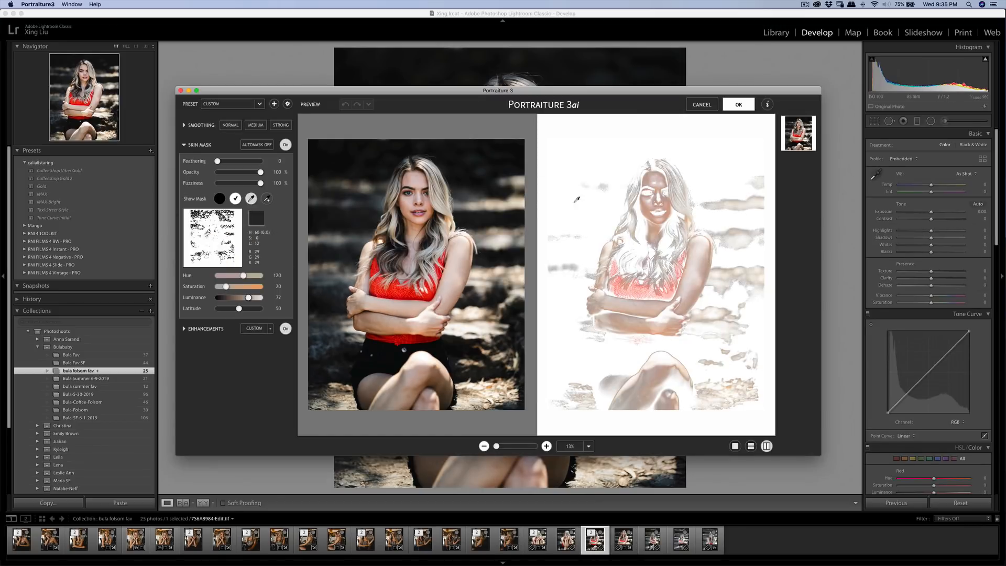
Sample the skin tone for the skin mask and apply the Portraiture retouch, checking the smoothed face up close.
left_click(577, 199)
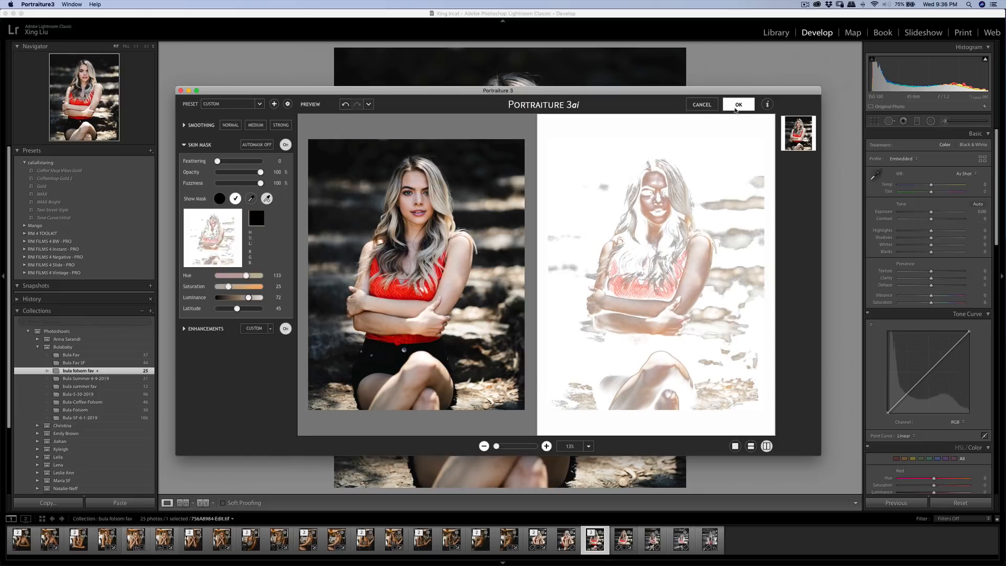
left_click(736, 107)
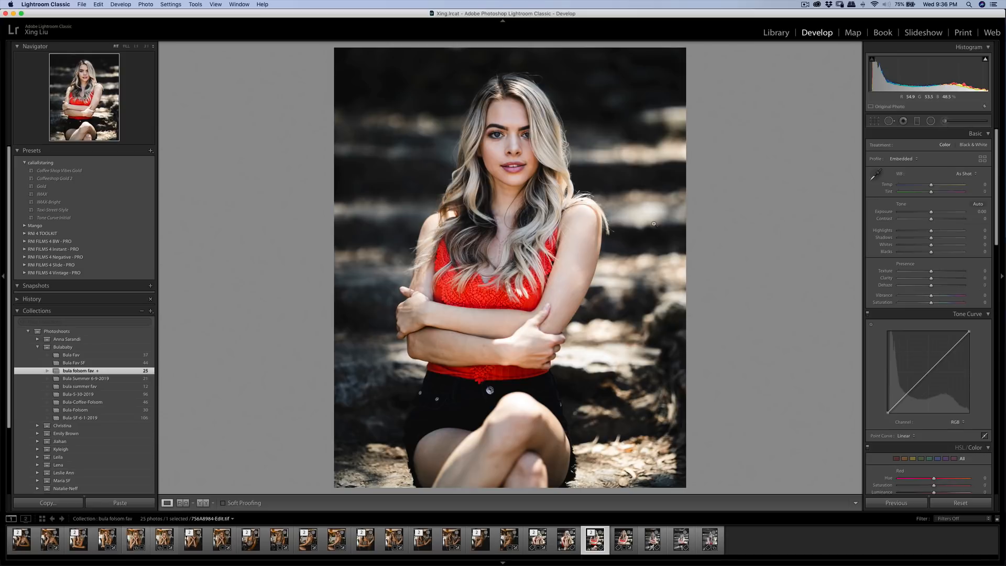
left_click(507, 125)
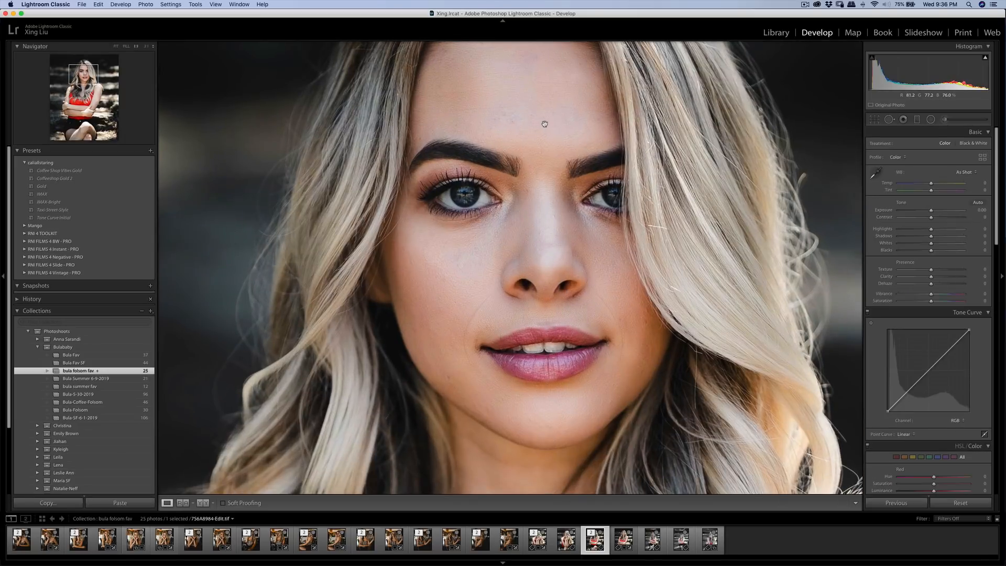
left_click(545, 124)
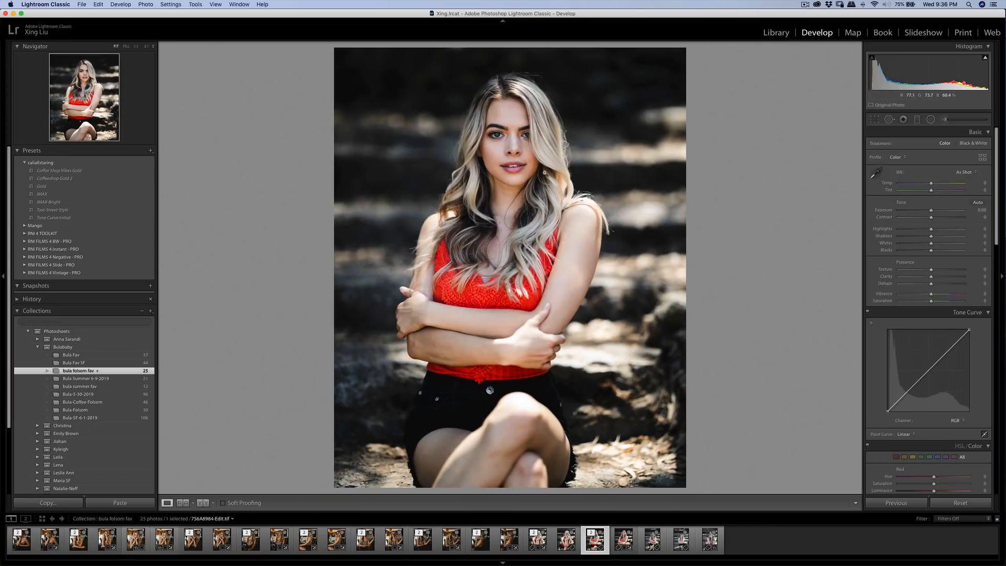
Check the smoothed face up close and export the retouched crossed-arms photo to the specified Dropbox folder on the hard drive.
left_click(504, 124)
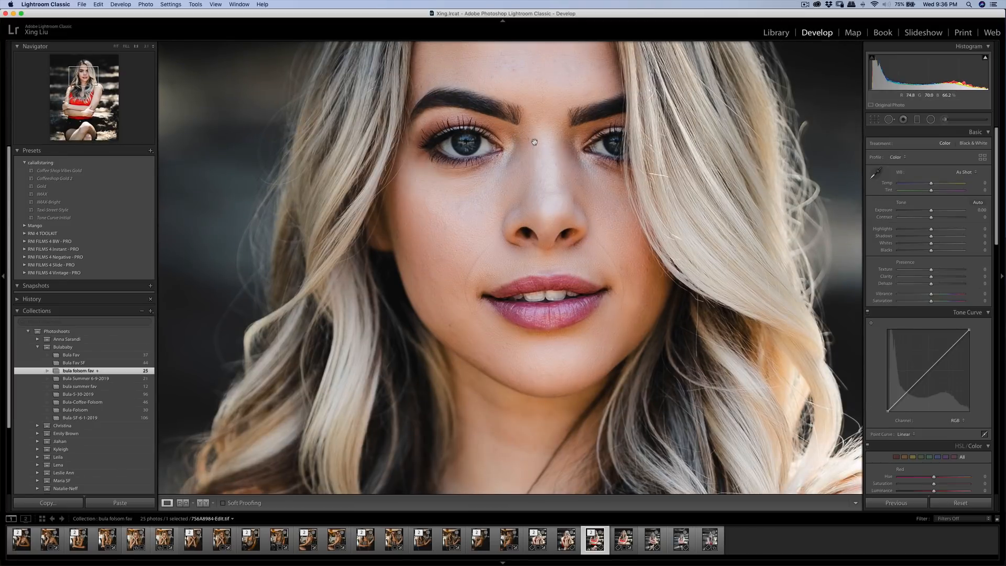
left_click(534, 142)
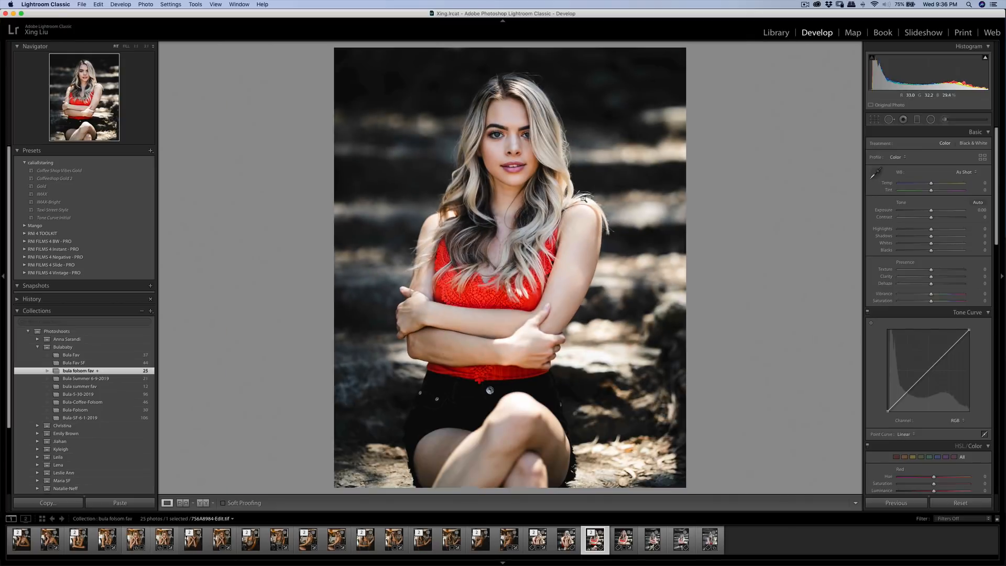
key("super+shift+e")
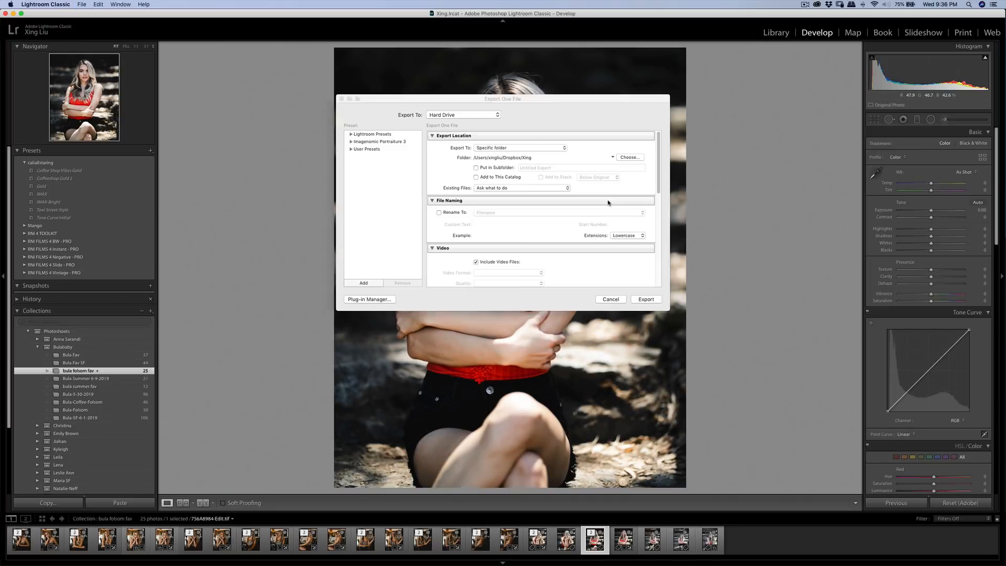
left_click(645, 299)
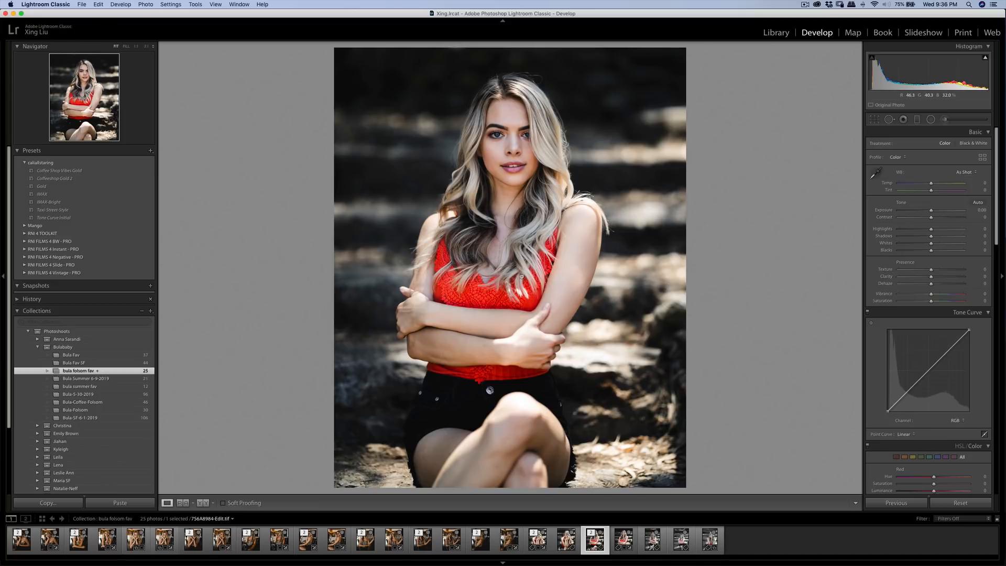
Review the hands-at-face portrait, and examine the facial skin up close in the unsmoothed crossed-arms original 756A8984.CR3.
left_click(565, 540)
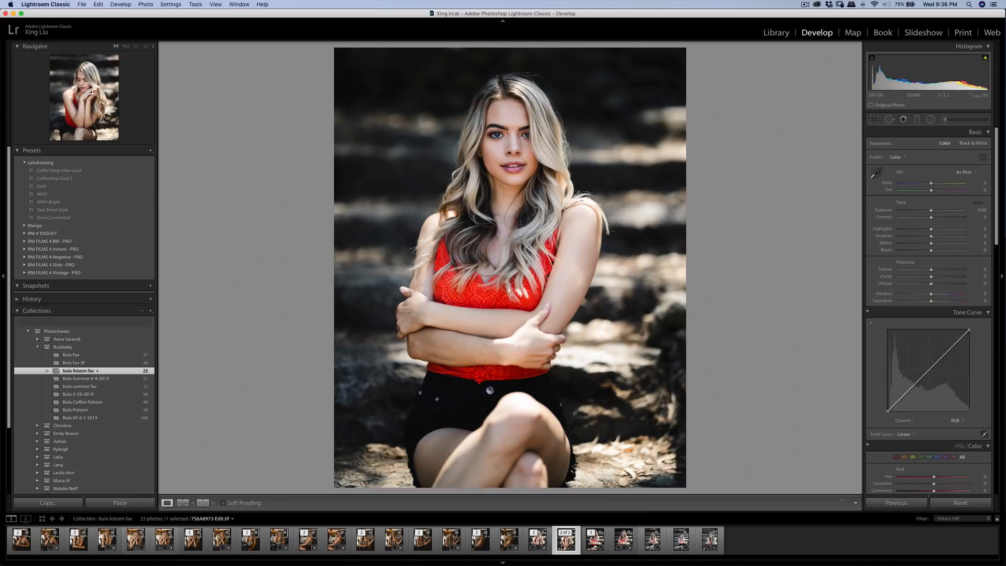
left_click(537, 539)
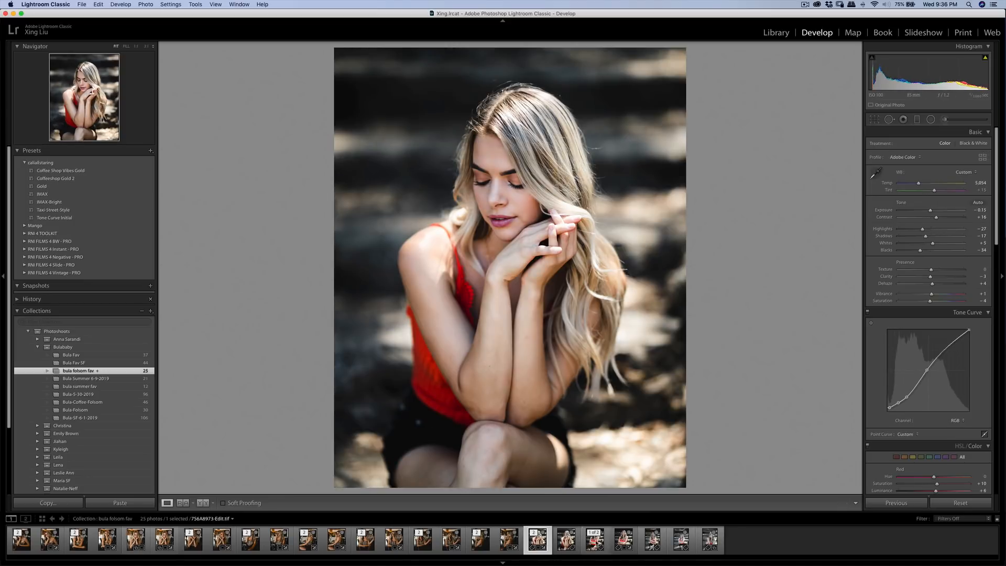
left_click(623, 539)
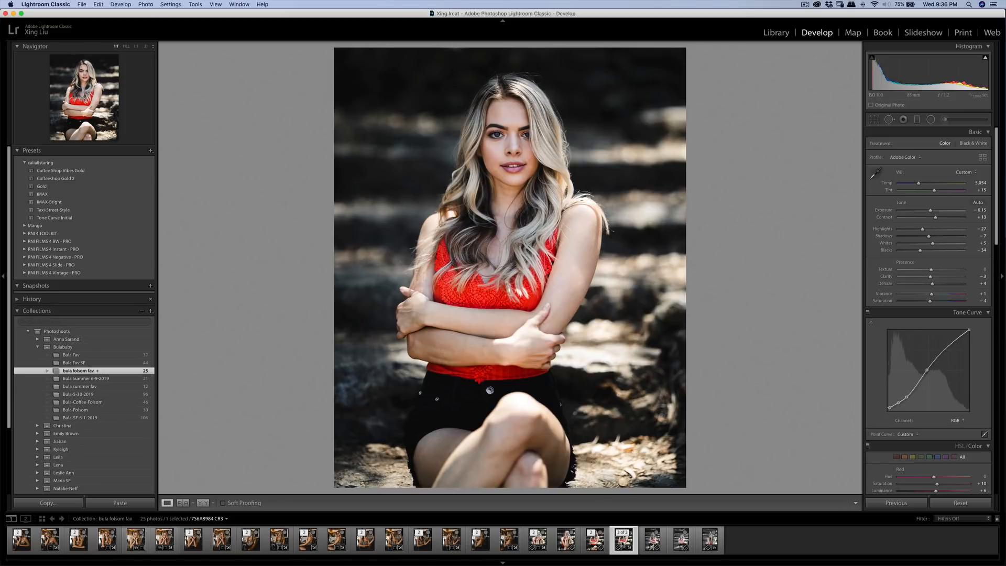
left_click(499, 140)
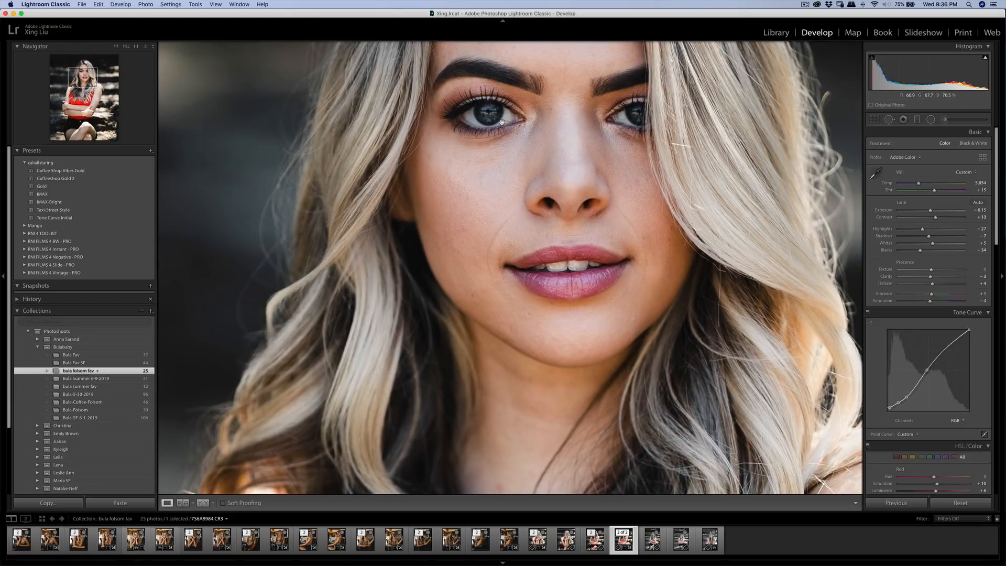
left_click_drag(502, 124, 486, 218)
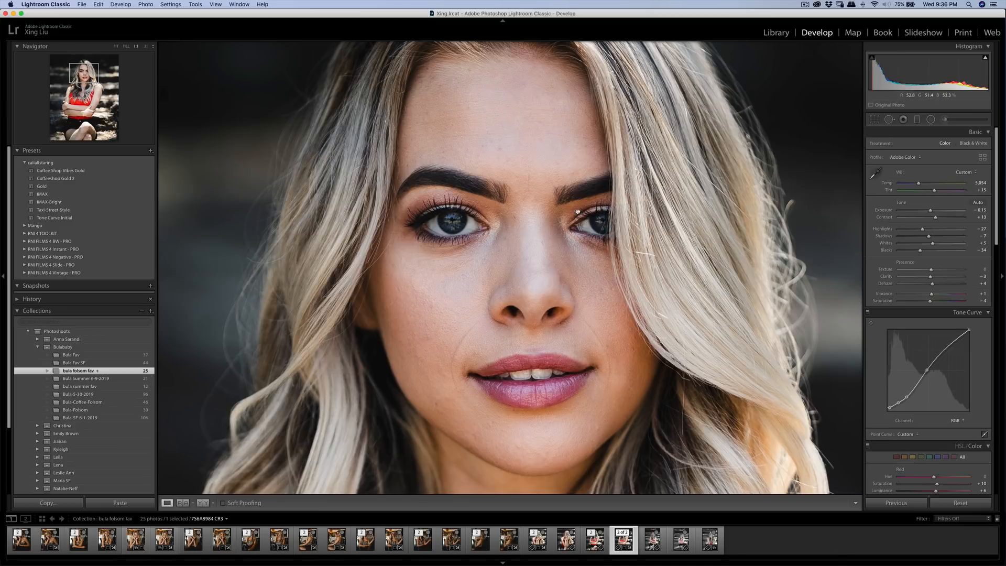
left_click(613, 214)
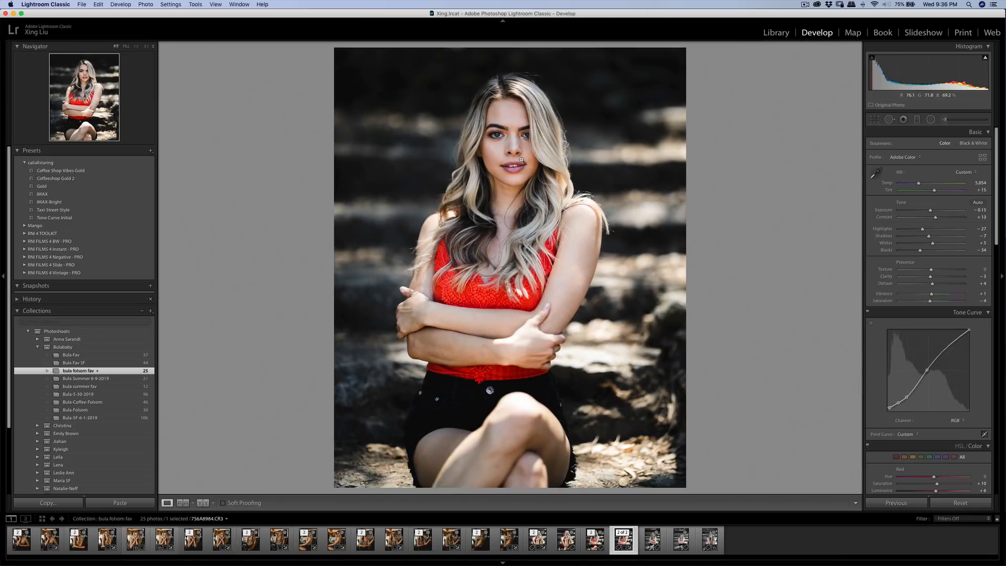